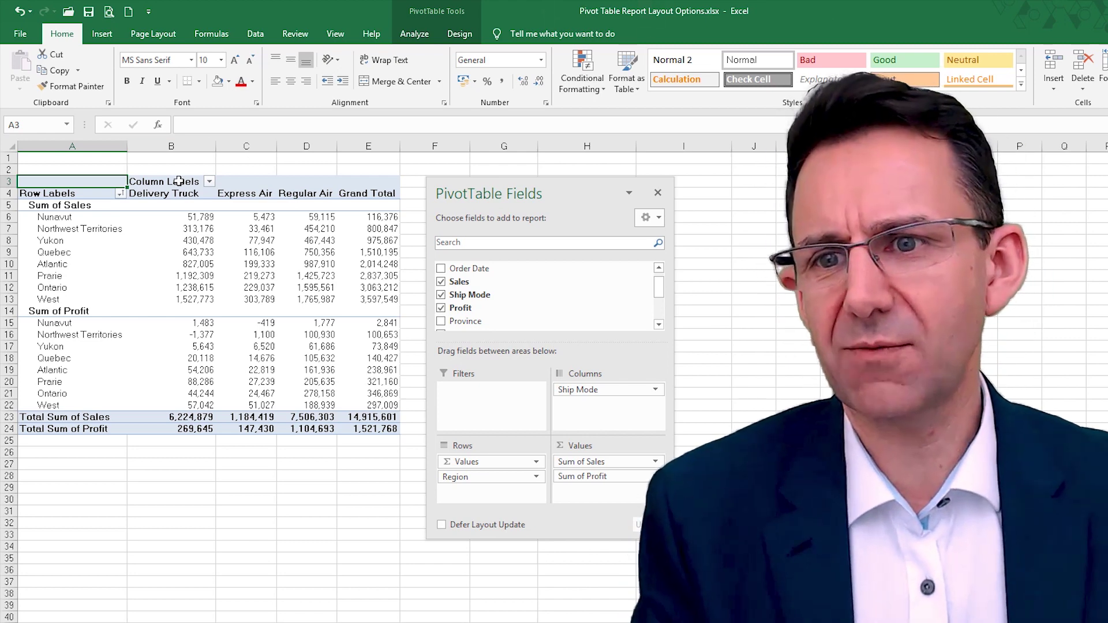
Check the Column Labels and Row Labels cells, then open the Examples sheet's three pivots
left_click(176, 181)
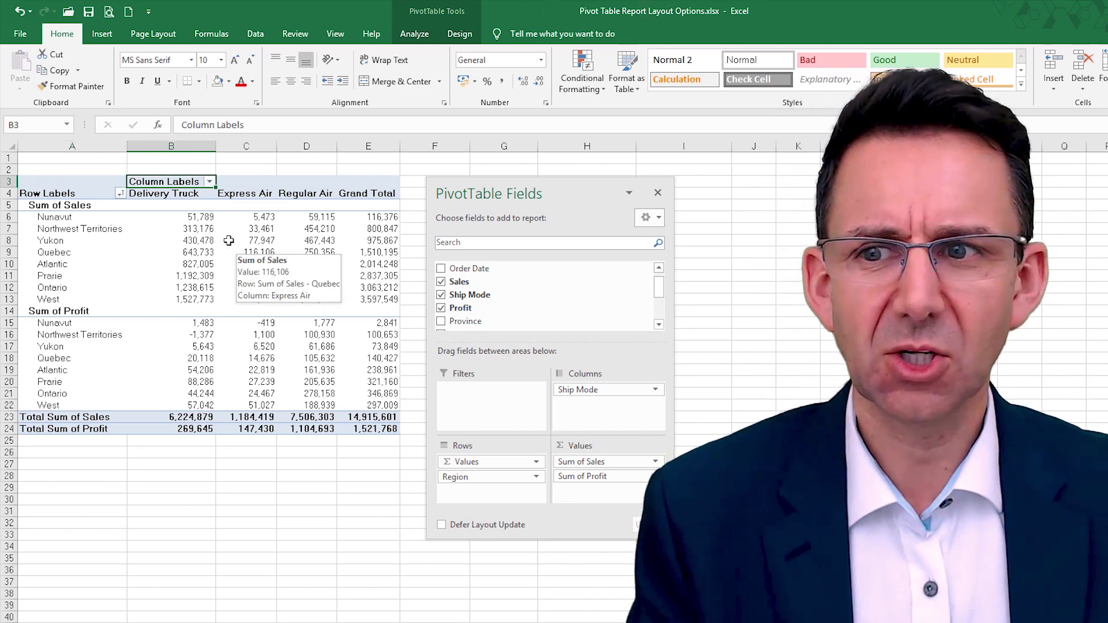
left_click(60, 192)
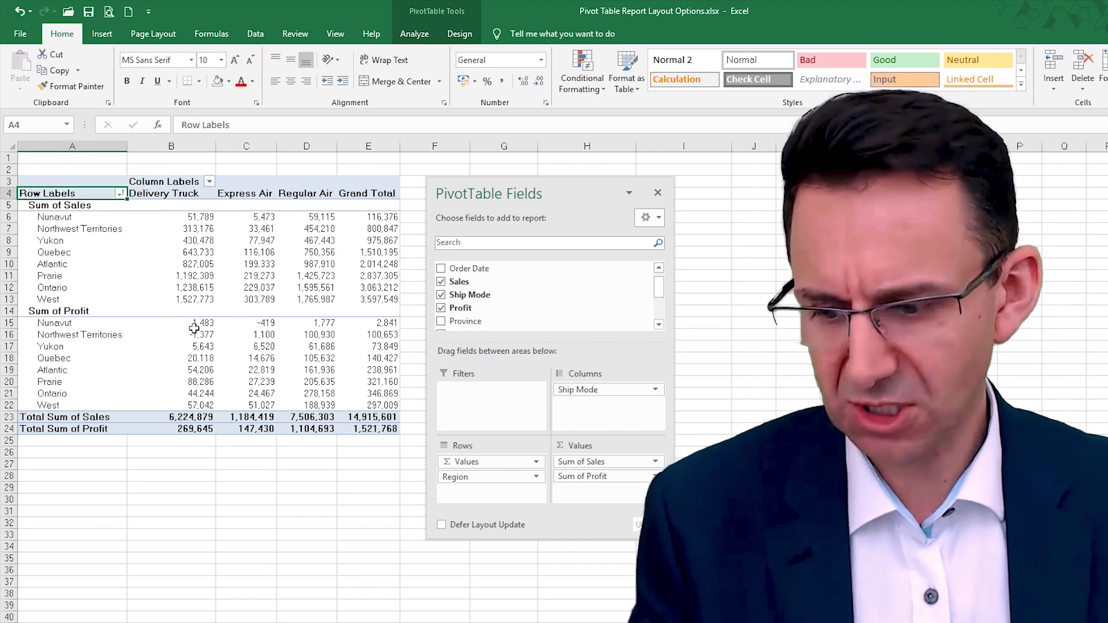
mouse_move(182, 319)
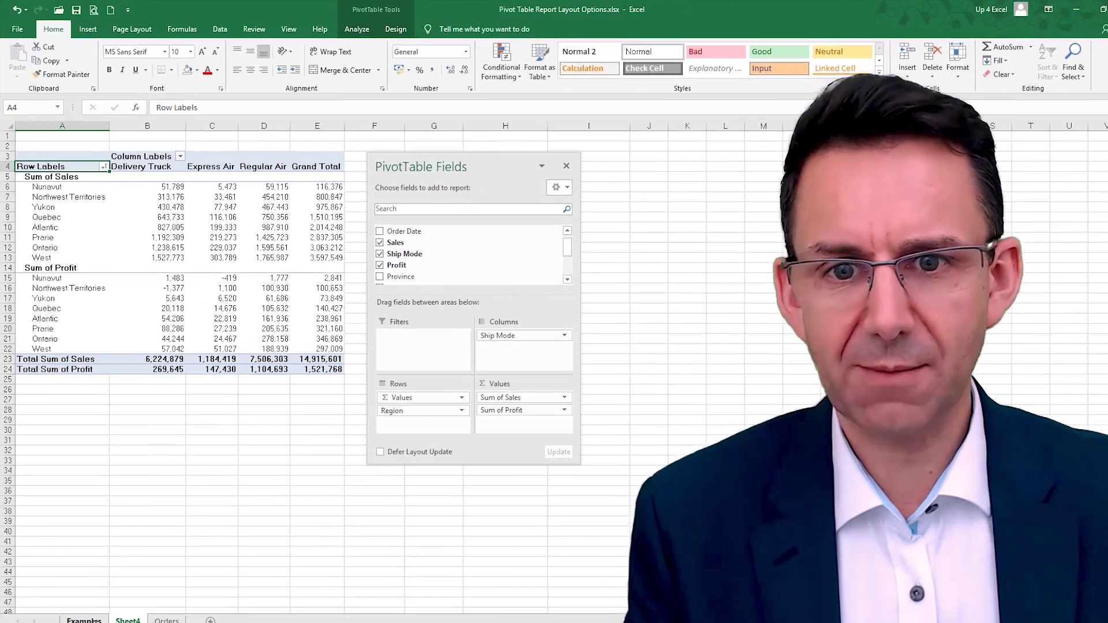
left_click(90, 603)
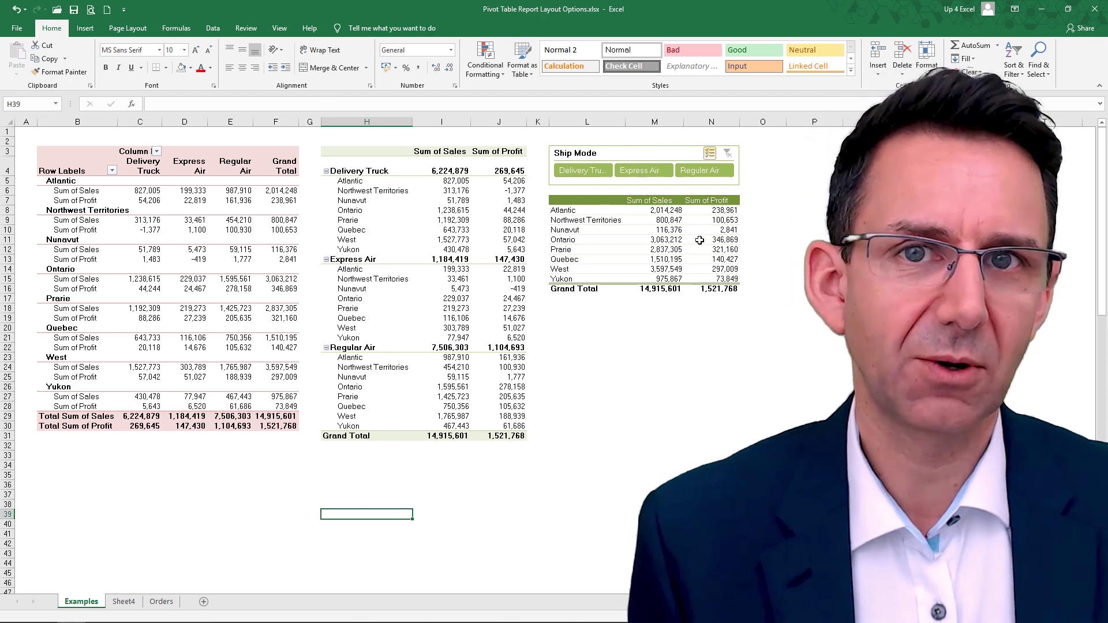
Return to the original pivot sheet with Ship Mode in Columns and Region in Rows
mouse_move(682, 249)
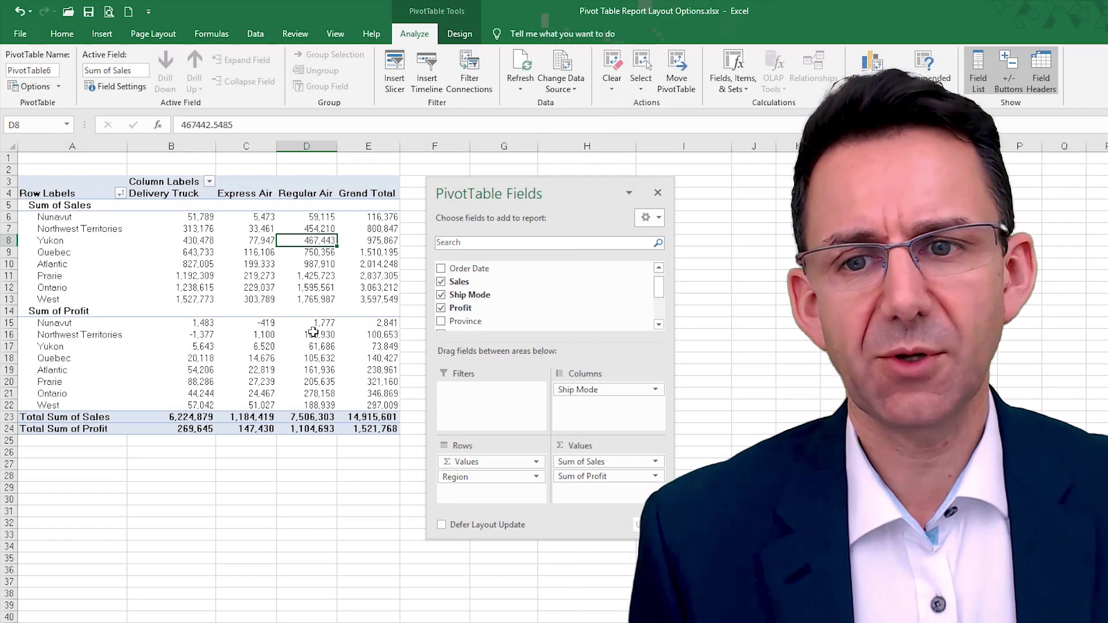
Reselect a cell inside the sales-and-profit pivot and bring up the PivotTable Design options
left_click(344, 287)
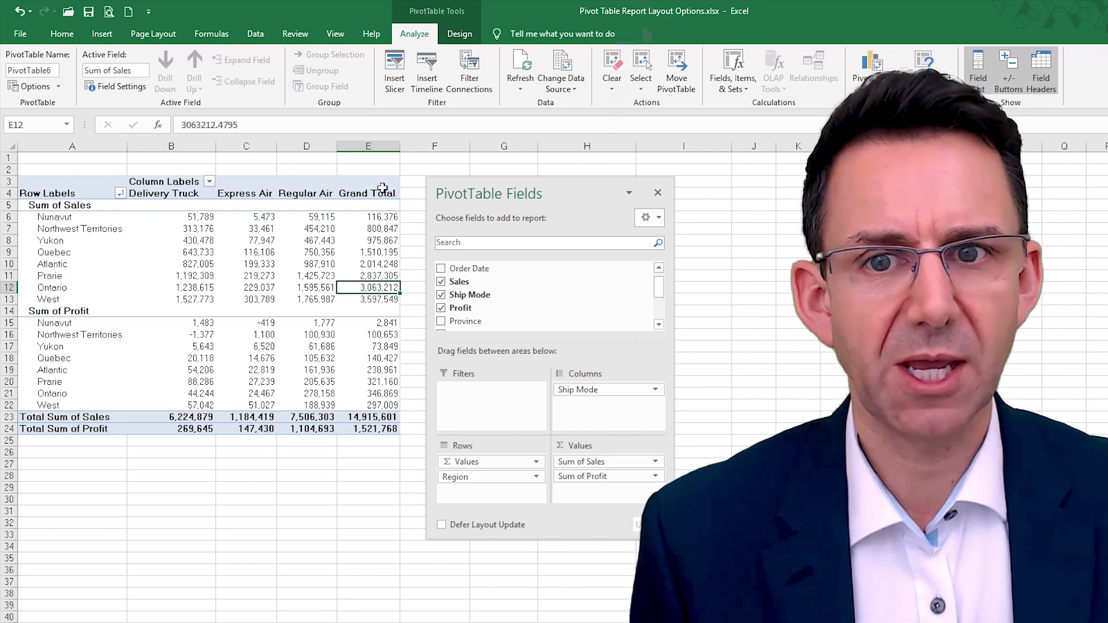
left_click(434, 157)
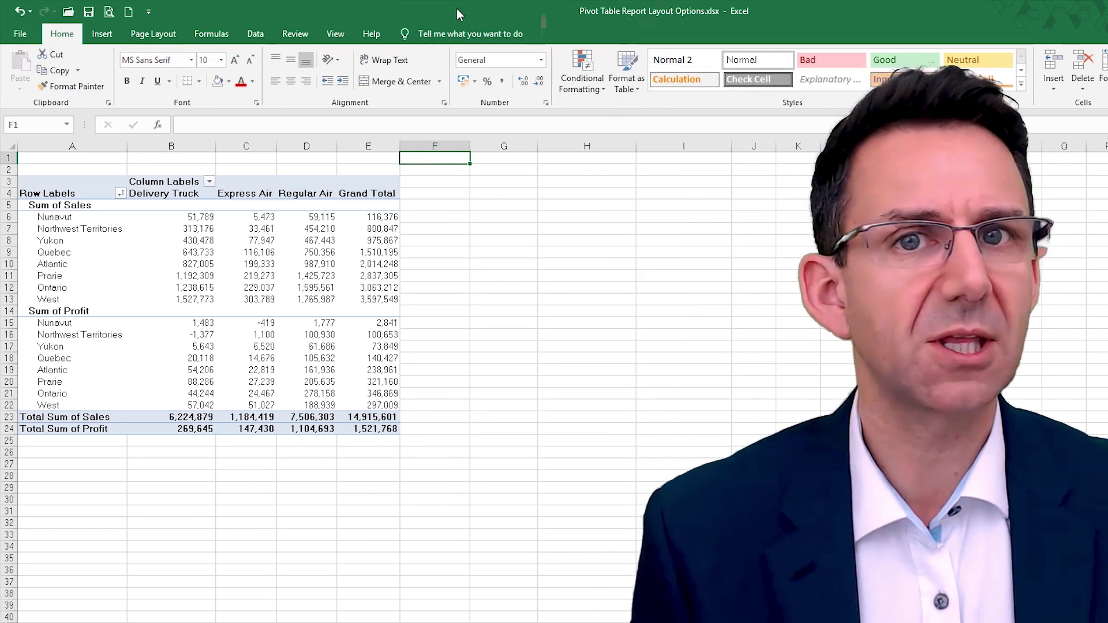
left_click(306, 228)
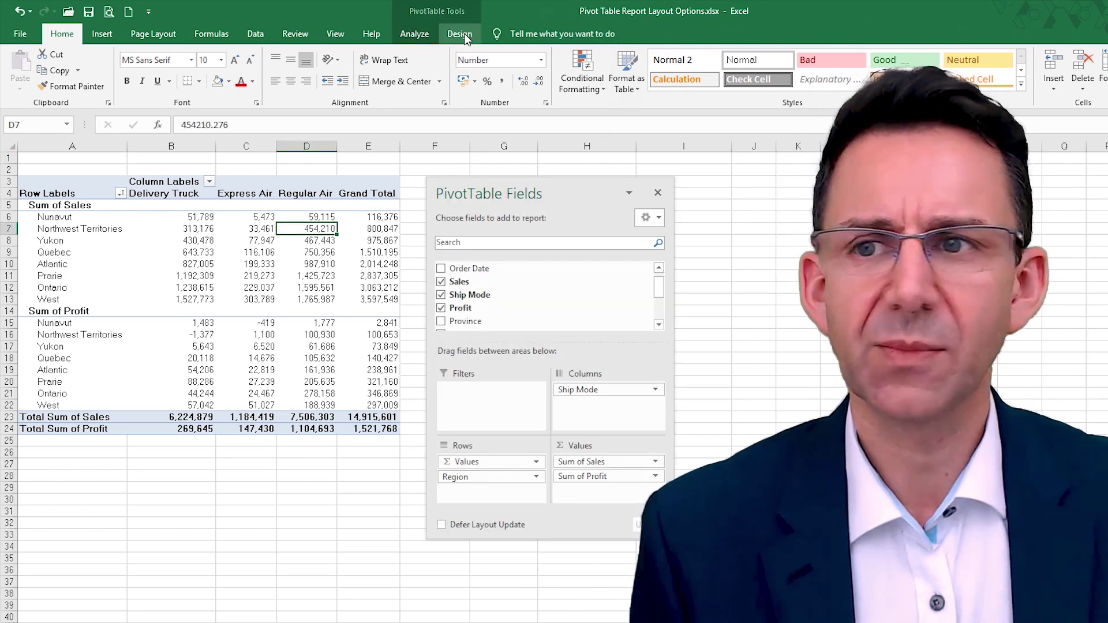
left_click(460, 34)
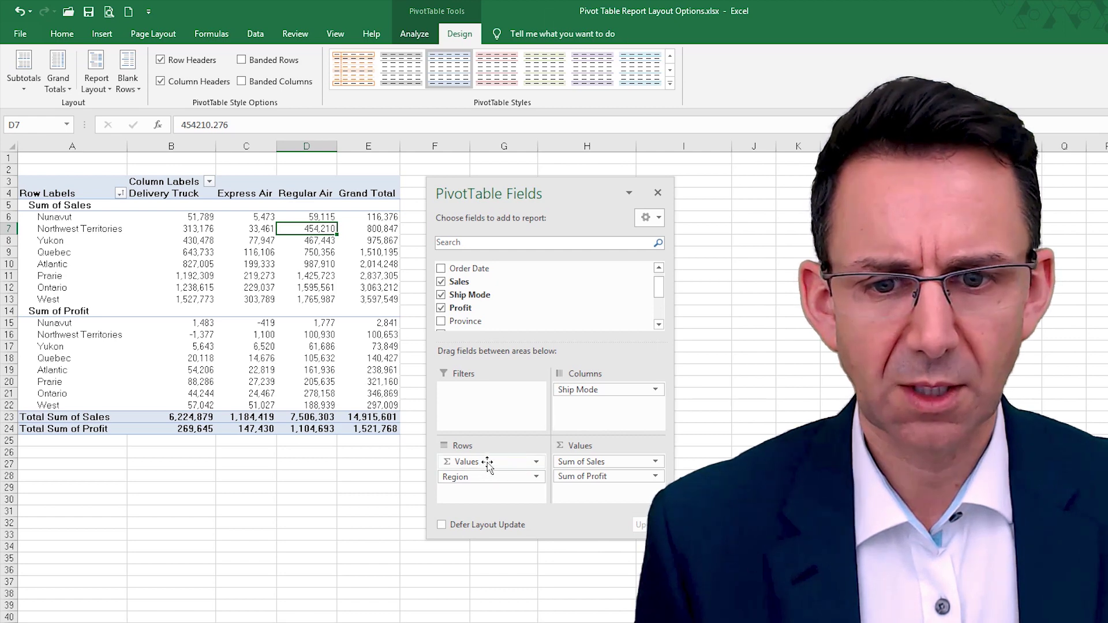
Move Values to Columns and place Region above Ship Mode in the Rows area
mouse_move(488, 465)
left_mouse_down()
mouse_move(640, 436)
mouse_move(597, 407)
mouse_move(484, 470)
mouse_move(488, 462)
left_mouse_up()
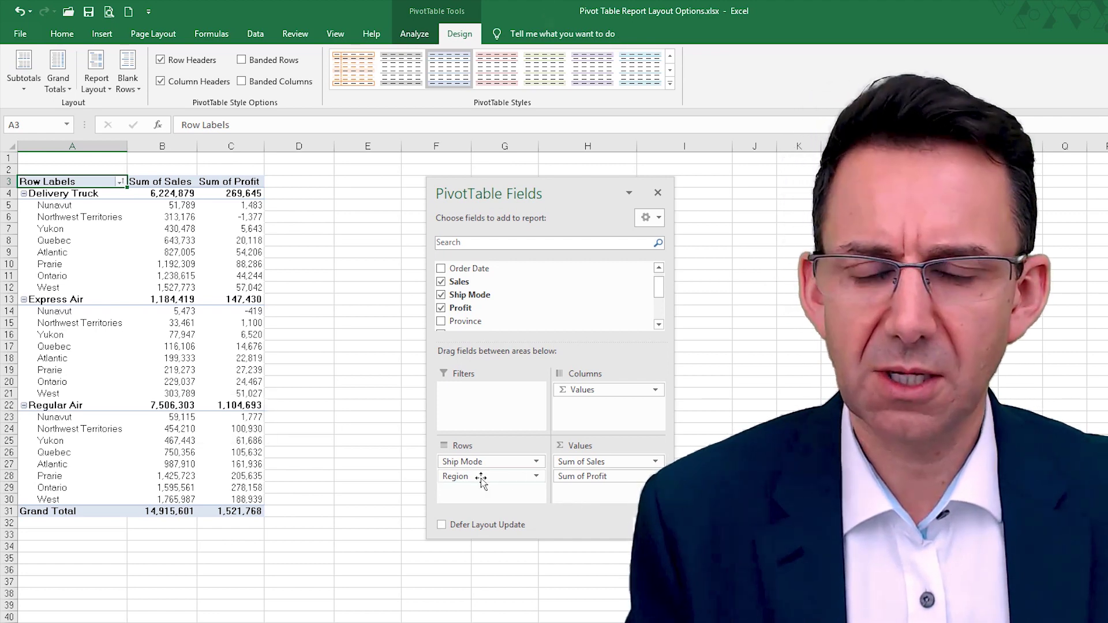
mouse_move(481, 479)
left_mouse_down()
mouse_move(470, 460)
mouse_move(487, 460)
left_mouse_up()
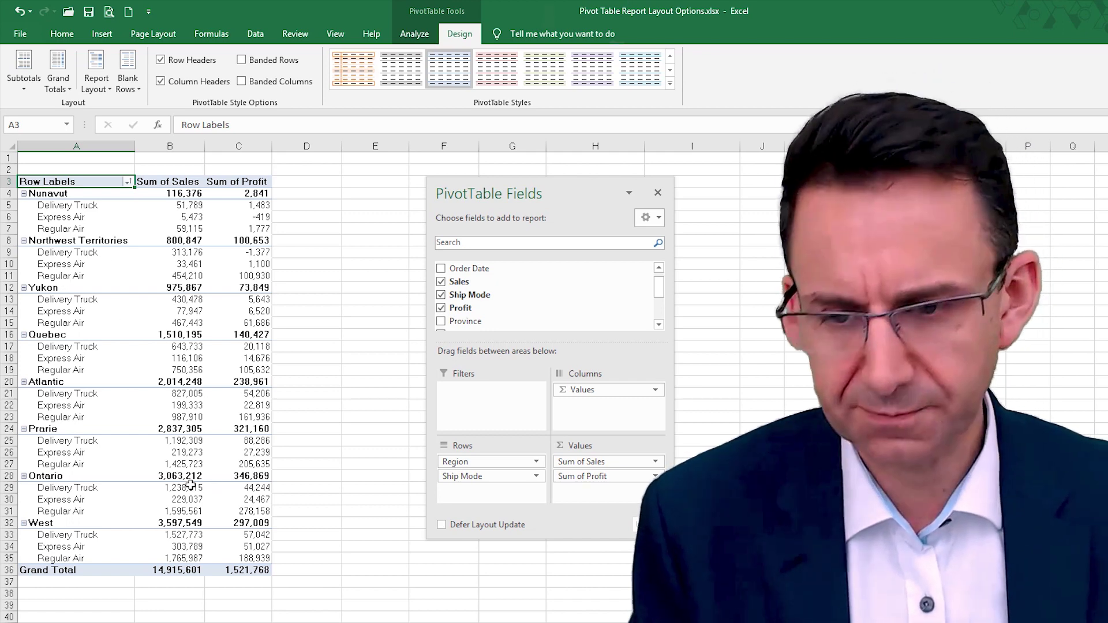
Try Do Not Show and Top of Group subtotals, then settle on subtotals at the bottom of each region
left_click(21, 86)
left_click(21, 87)
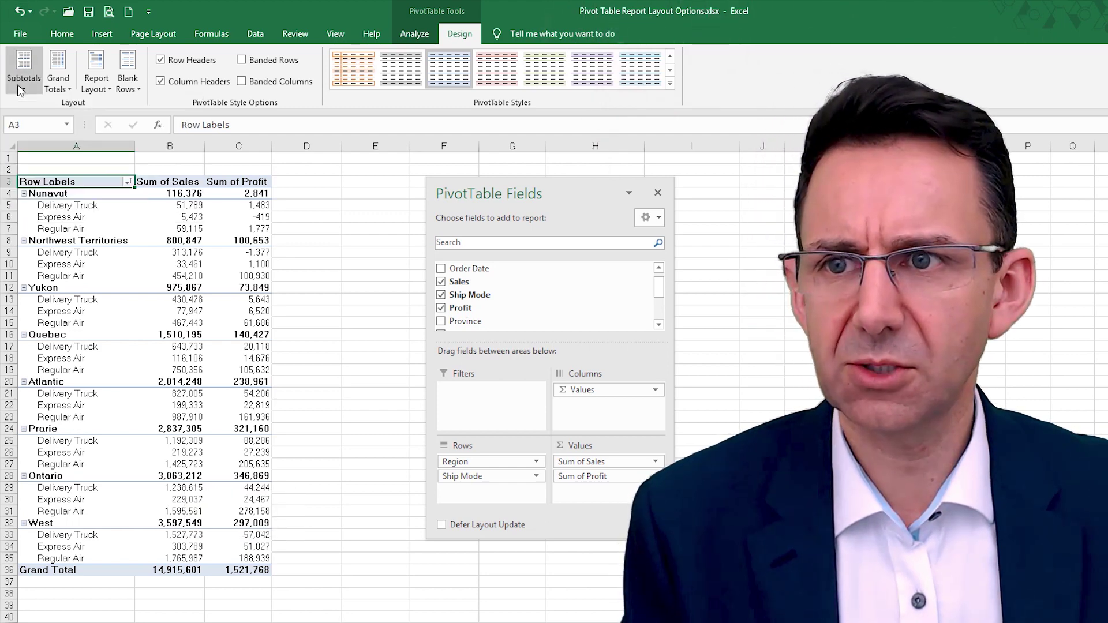
left_click(181, 194)
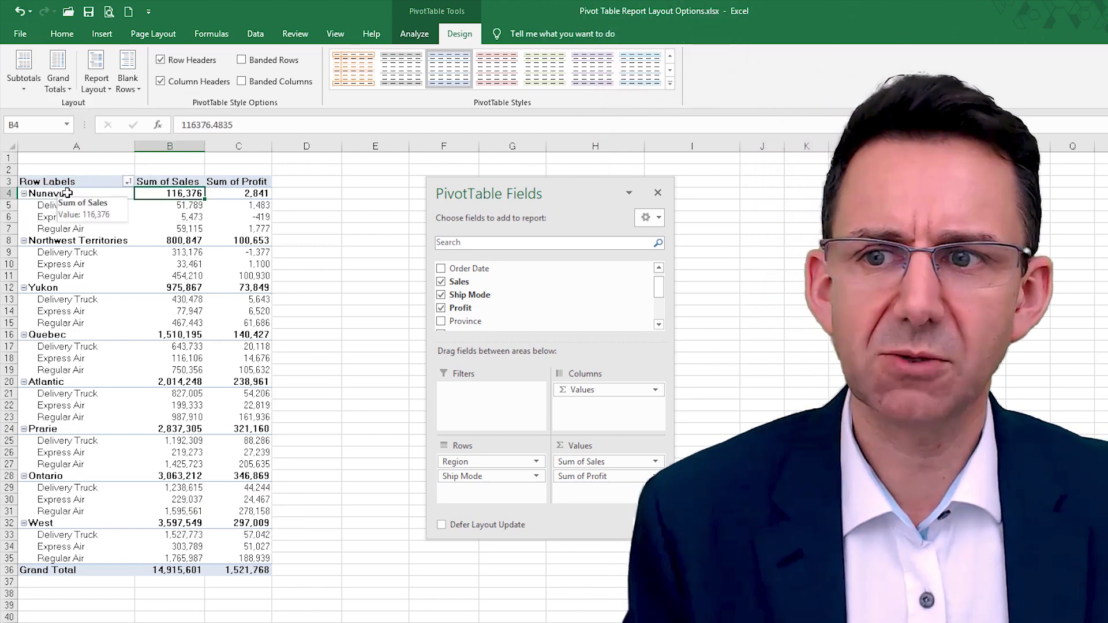
left_click(17, 78)
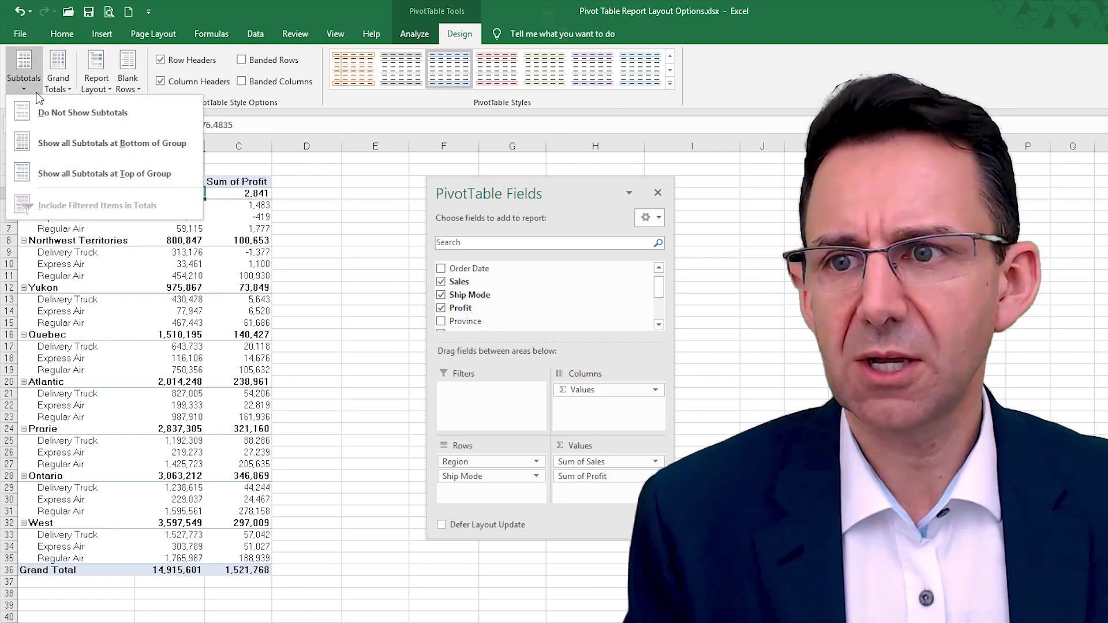
left_click(92, 141)
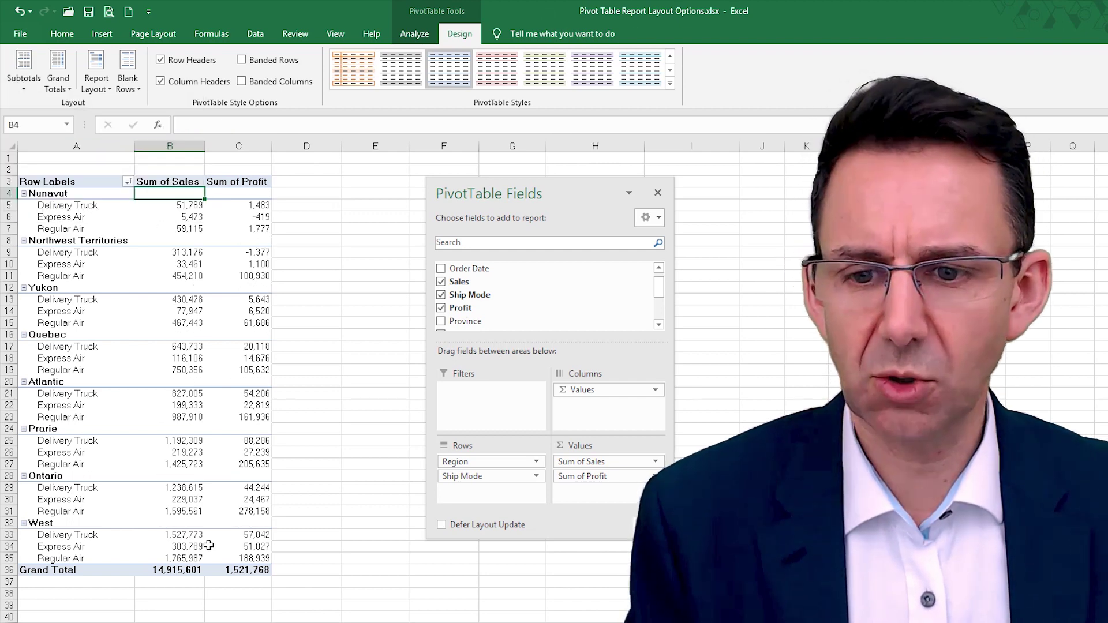
left_click(27, 86)
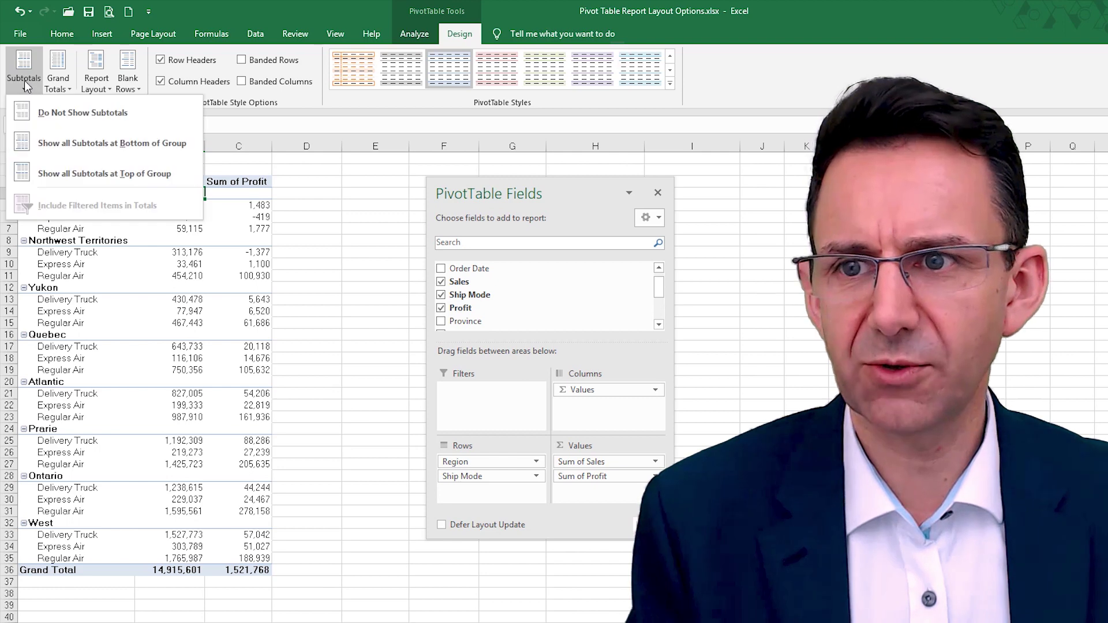
left_click(87, 173)
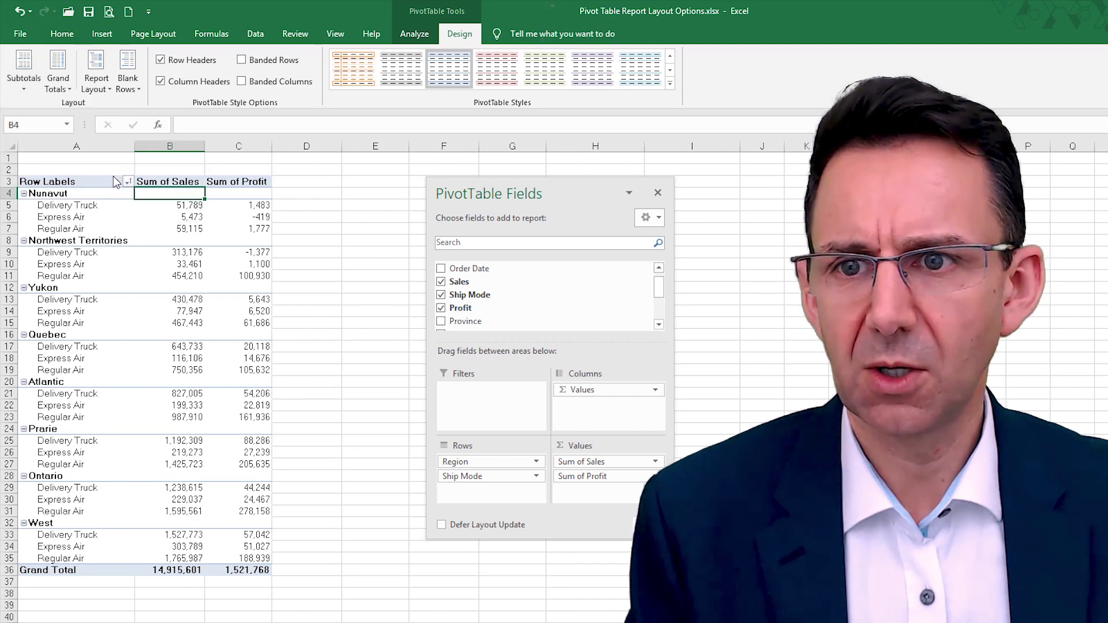
left_click(26, 81)
left_click(92, 141)
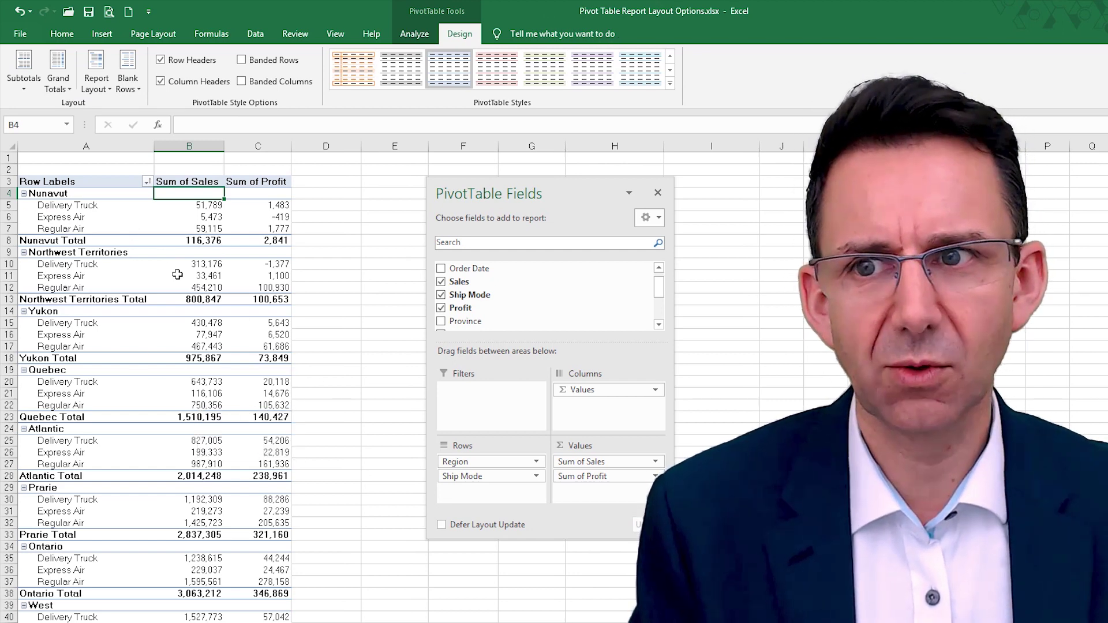
Insert a blank line after each region item, then check the Northwest Territories rows
left_click(128, 86)
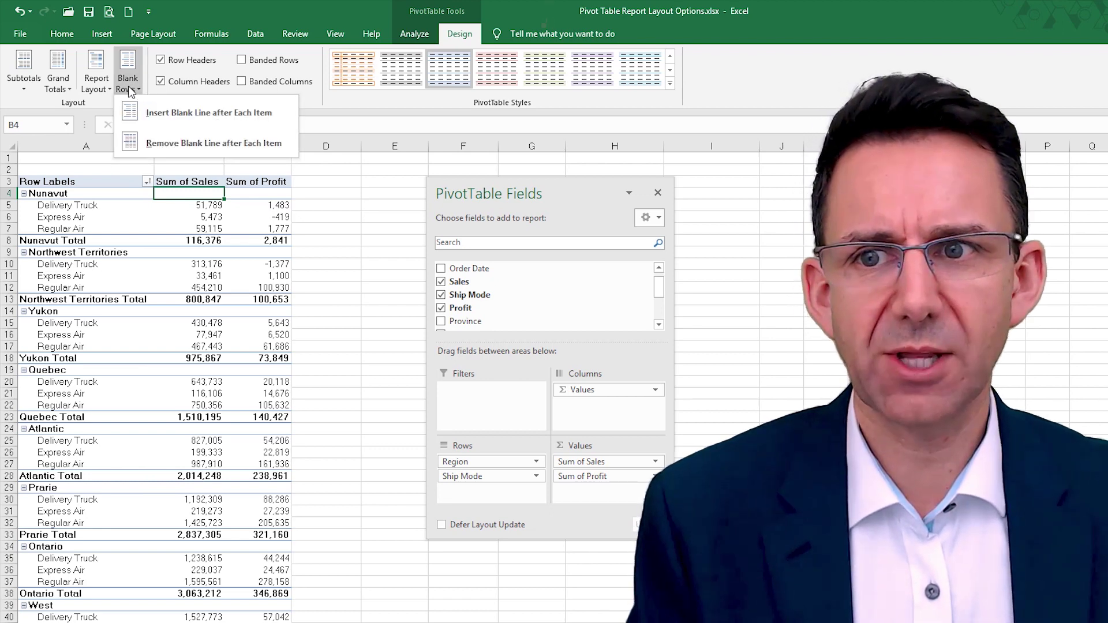
left_click(197, 112)
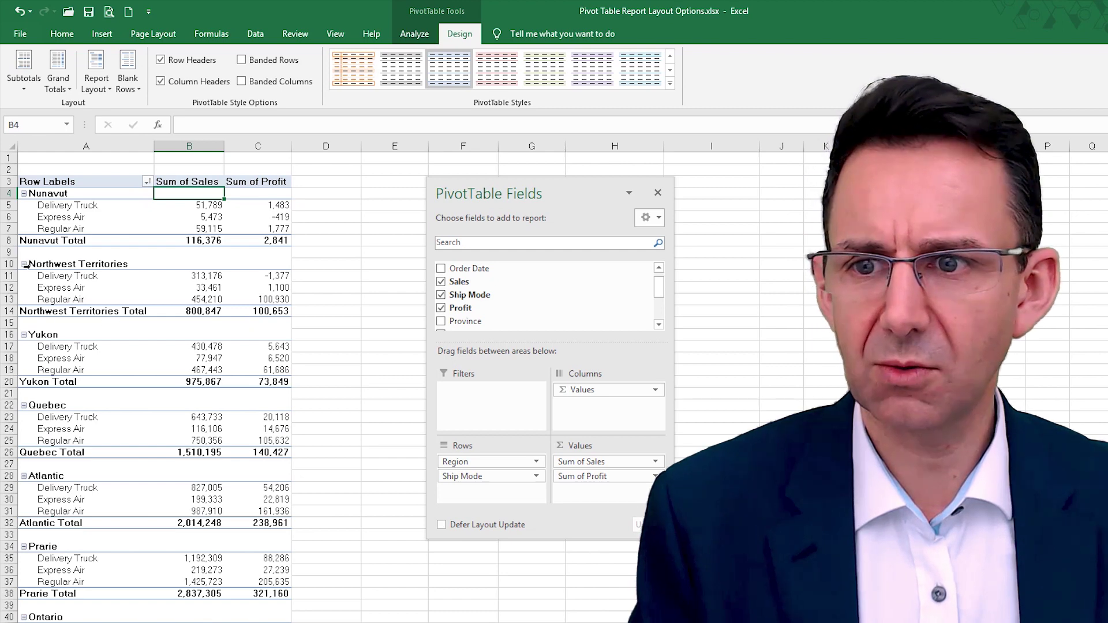
left_click(113, 266)
left_click(83, 312)
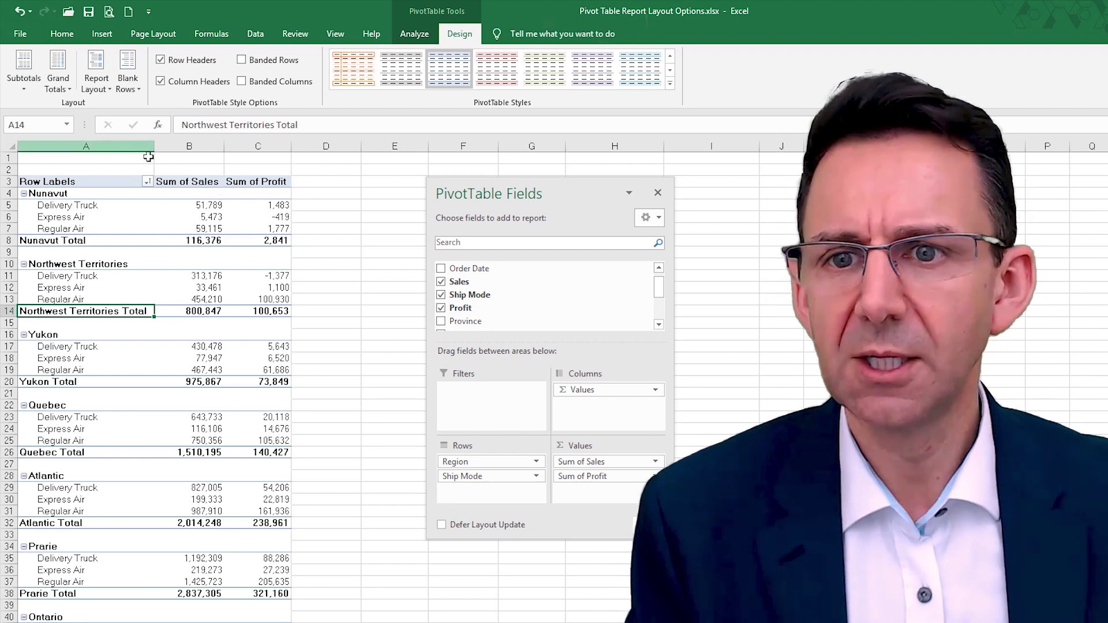
Try grand totals for columns only, then turn grand totals off
left_click(68, 90)
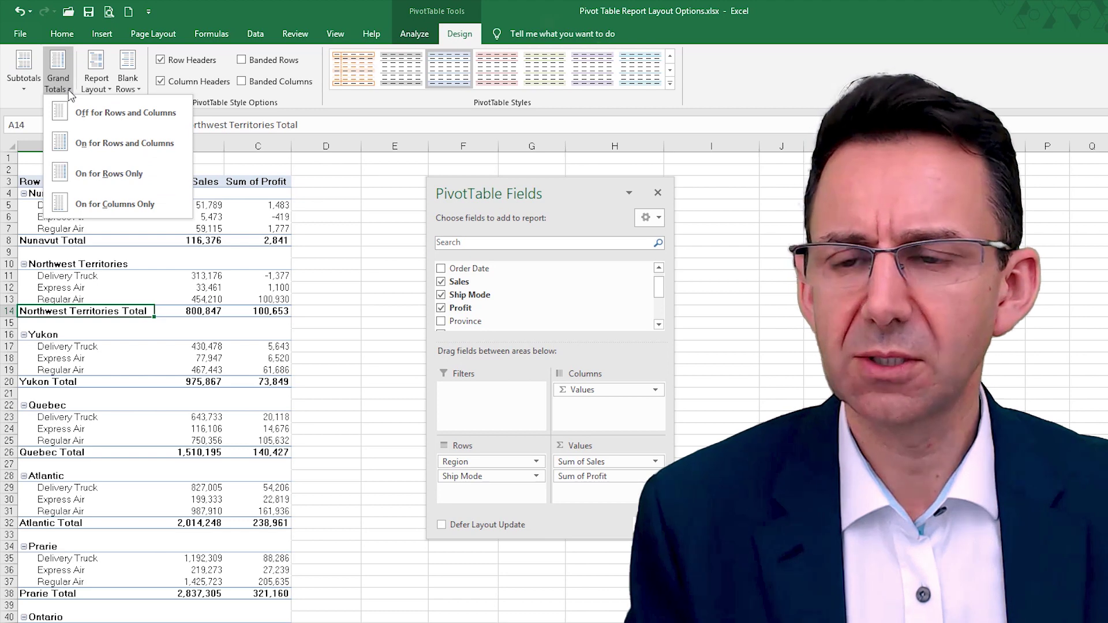
left_click(131, 204)
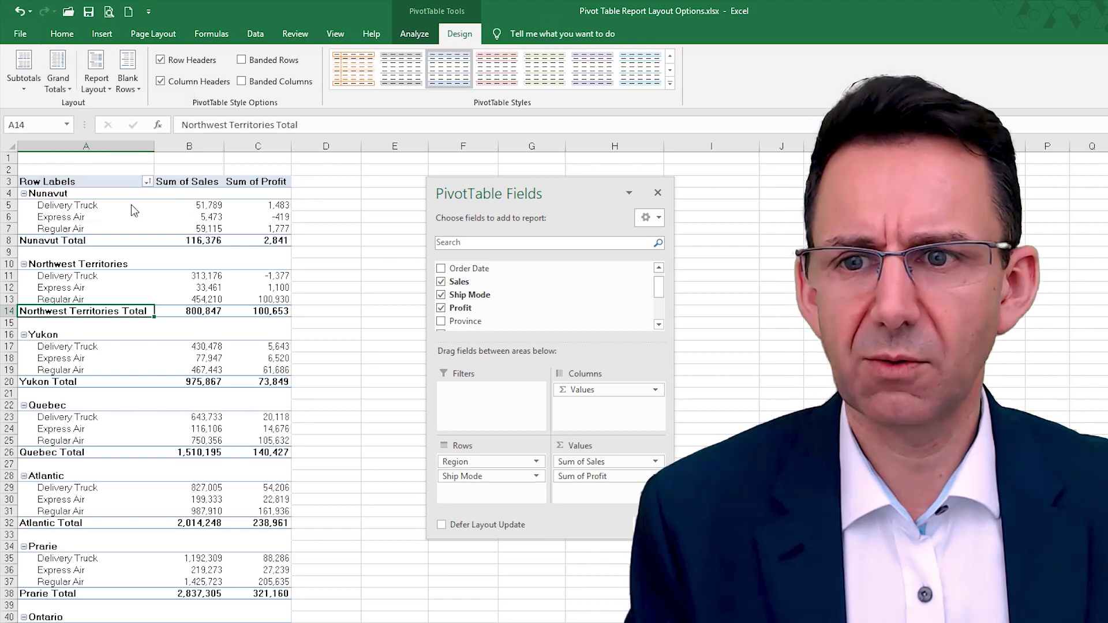
left_click(67, 91)
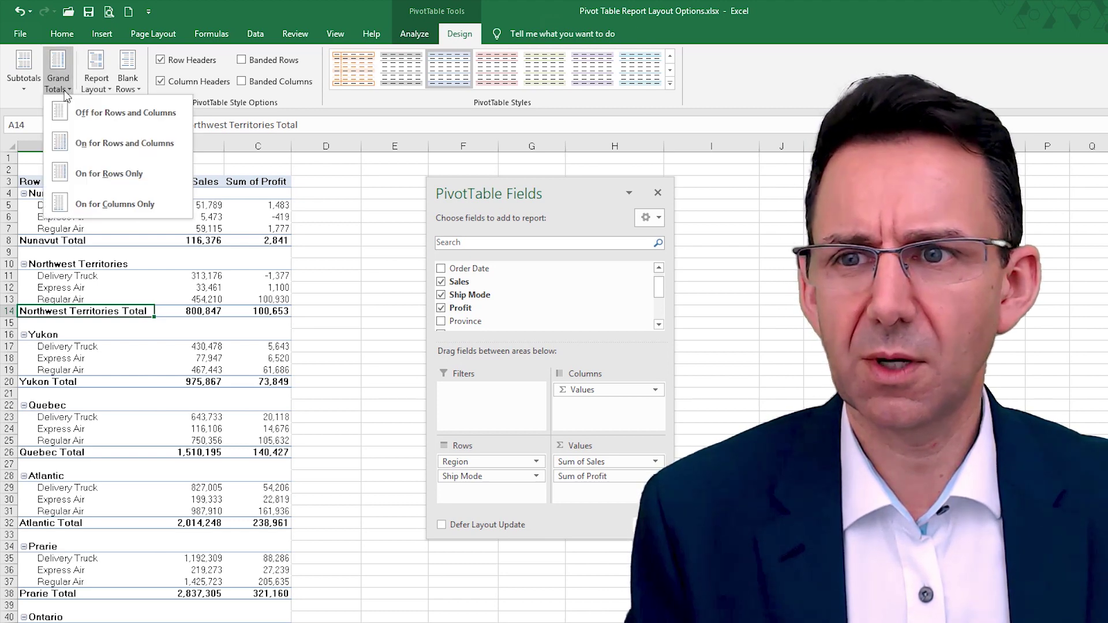
left_click(148, 118)
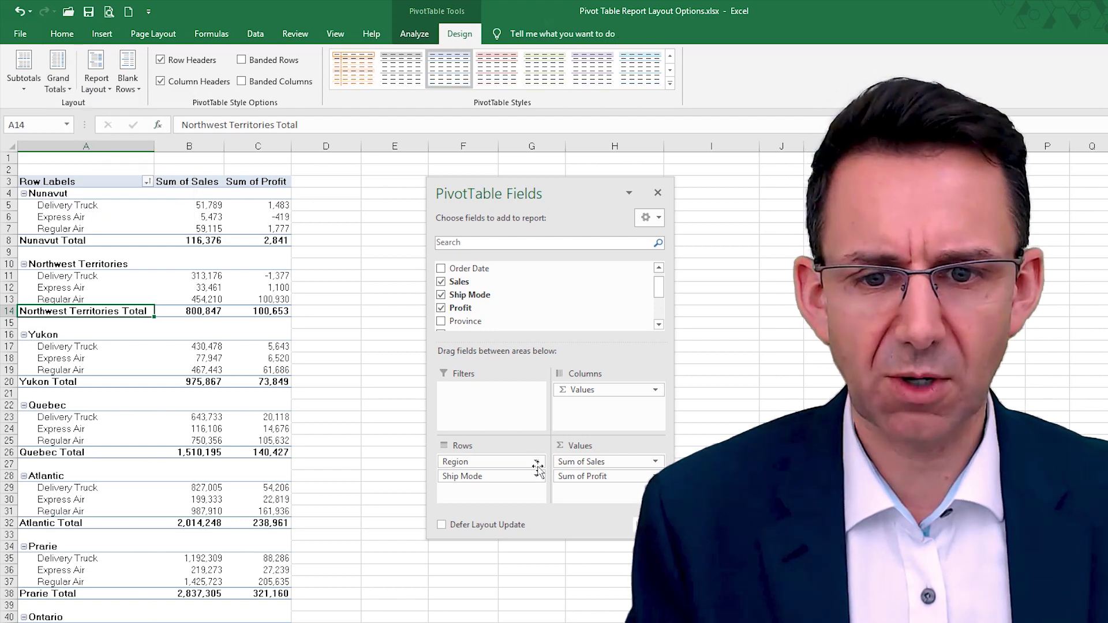
Nest Region under Ship Mode and turn Grand Totals on for rows and columns
mouse_move(490, 477)
left_mouse_down()
mouse_move(492, 485)
mouse_move(495, 462)
left_mouse_up()
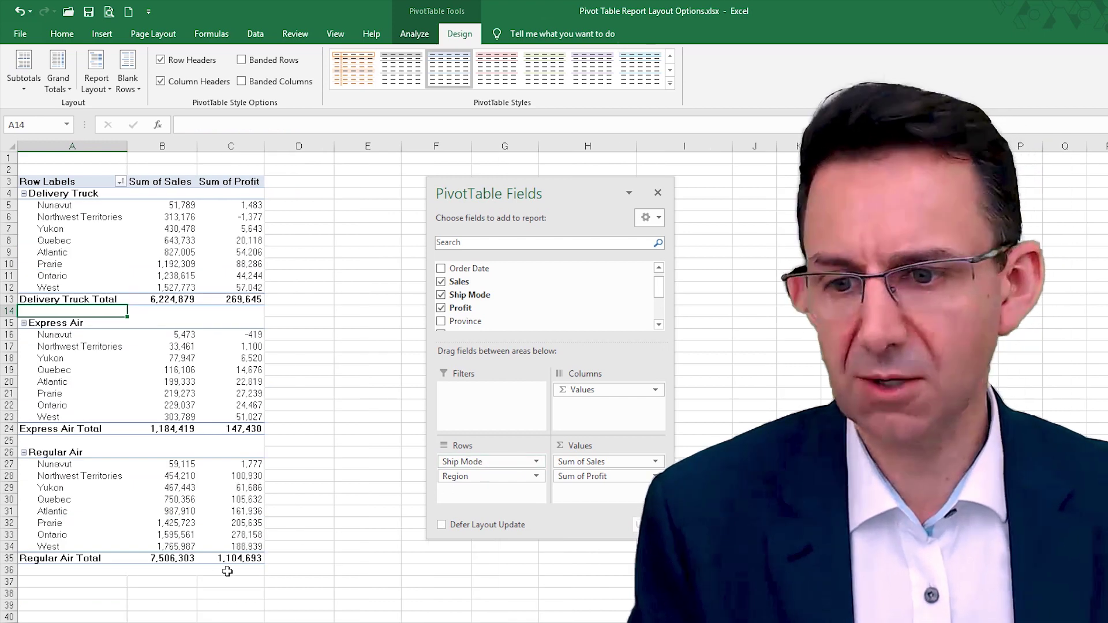
left_click(58, 72)
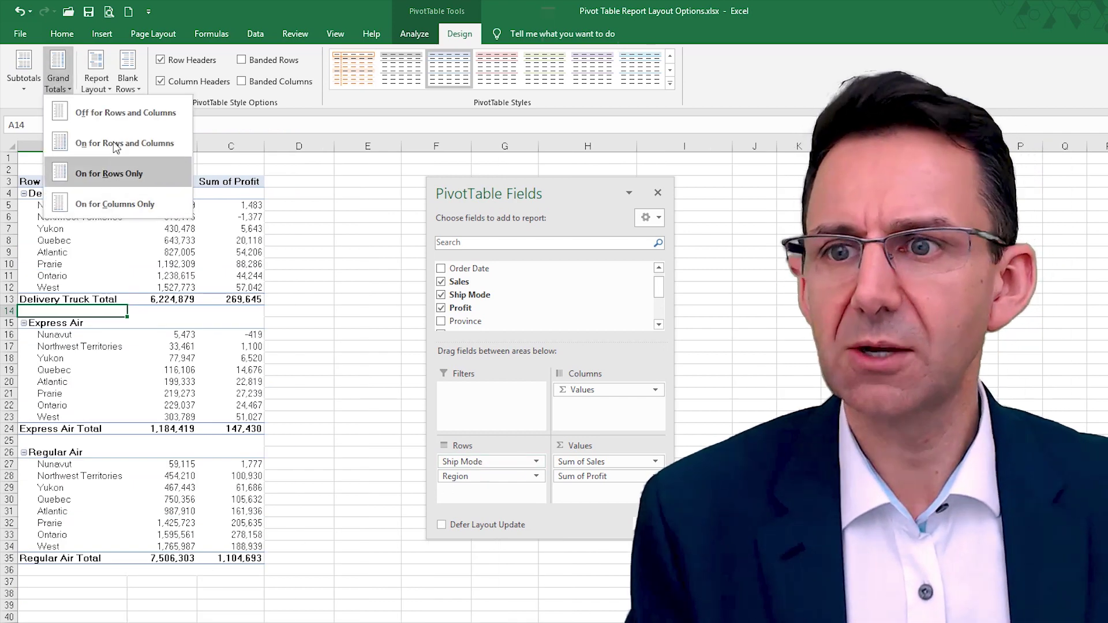
left_click(147, 214)
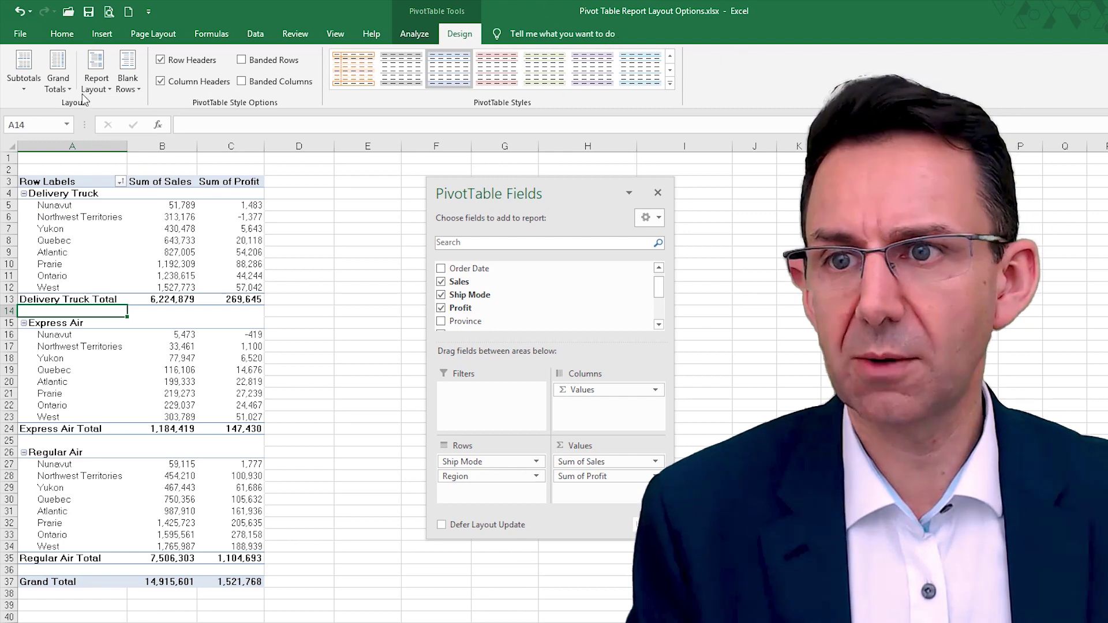
left_click(63, 85)
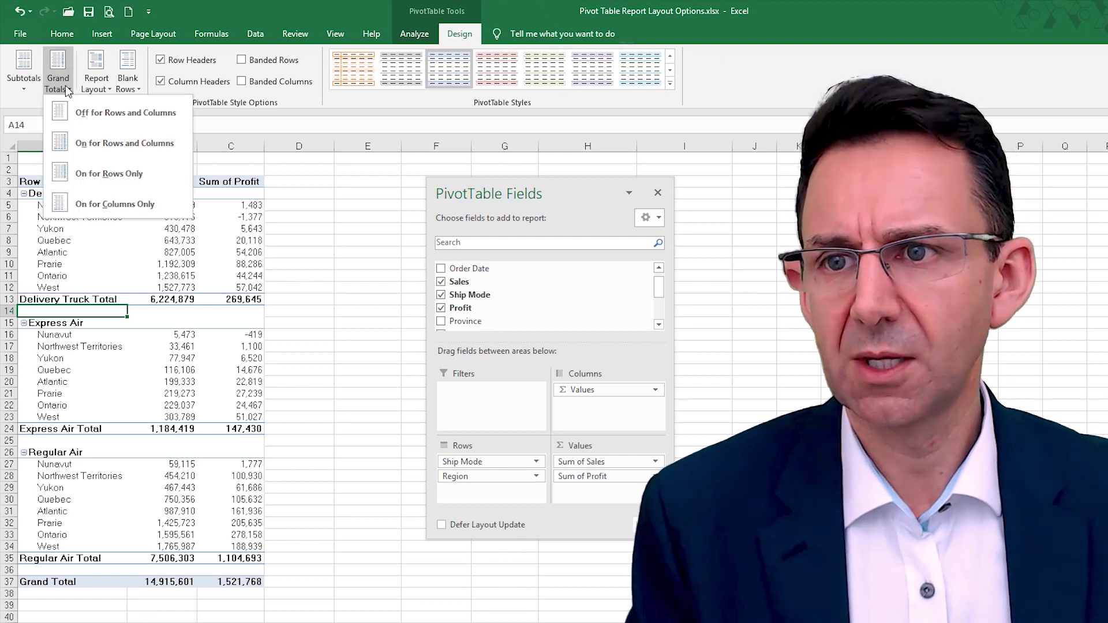
left_click(160, 151)
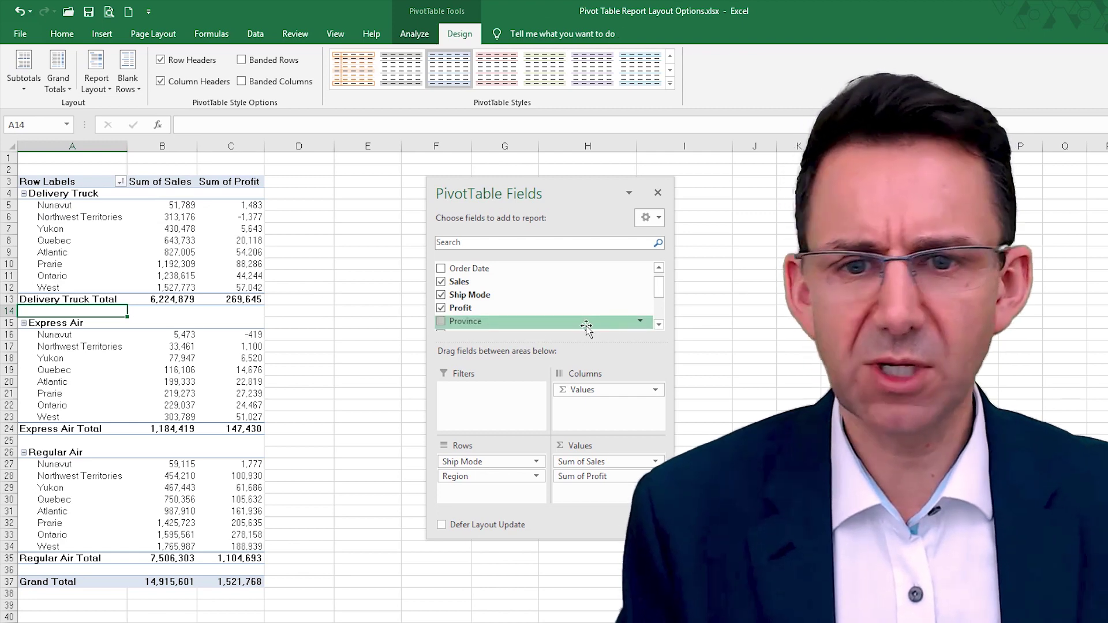
Place Ship Mode in Columns and move Values into Rows above Region
left_click_drag(476, 297, 615, 394)
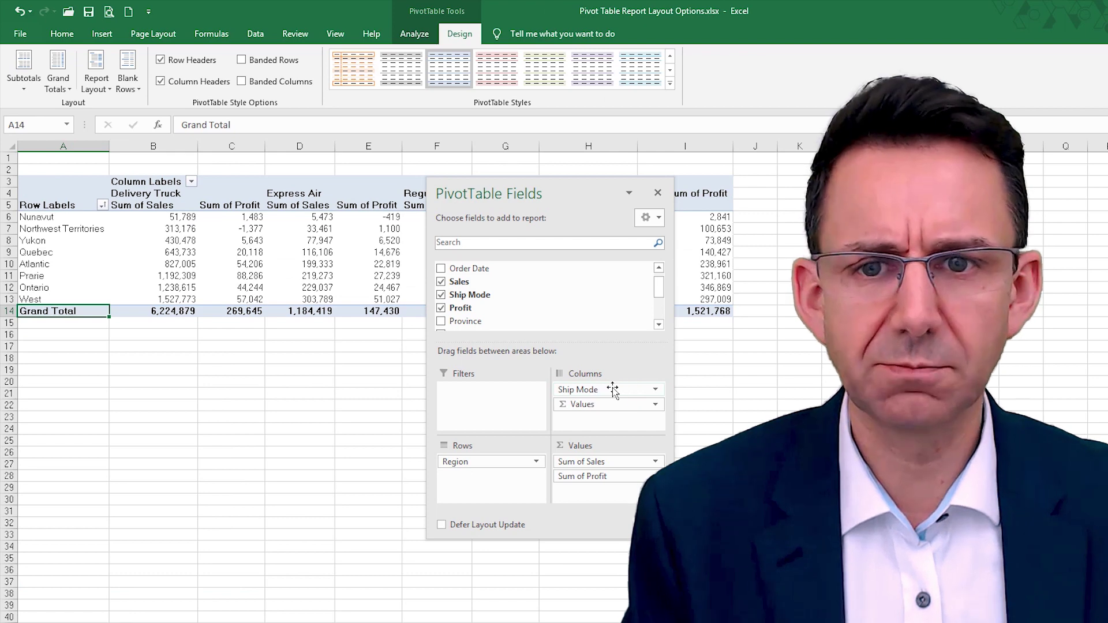
left_click_drag(595, 404, 515, 473)
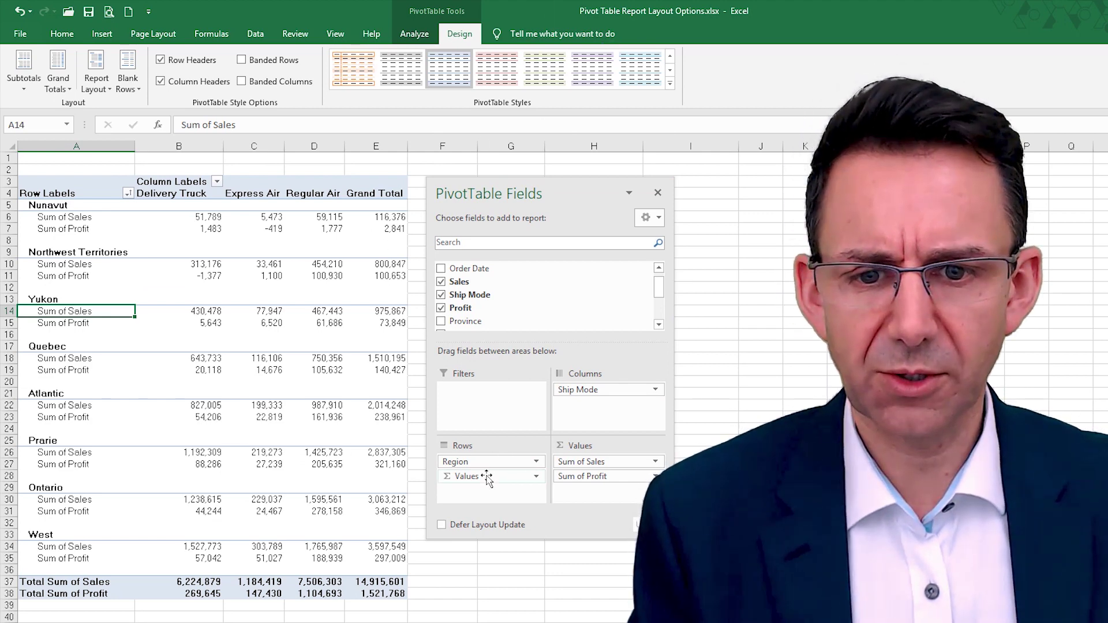
left_click_drag(492, 476, 494, 462)
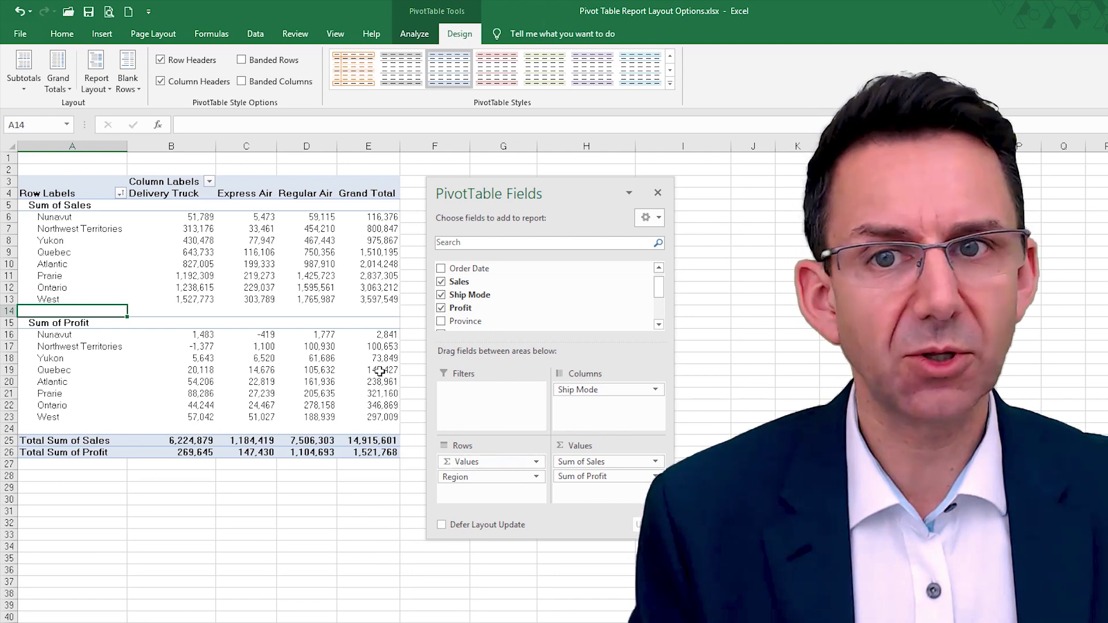
left_click(59, 85)
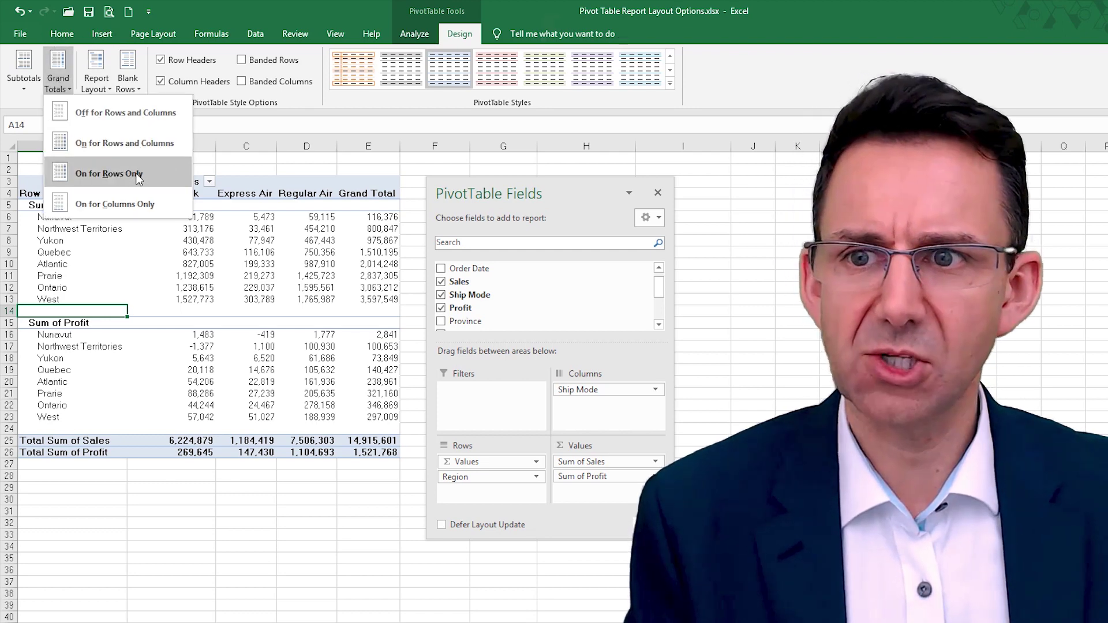
left_click(148, 119)
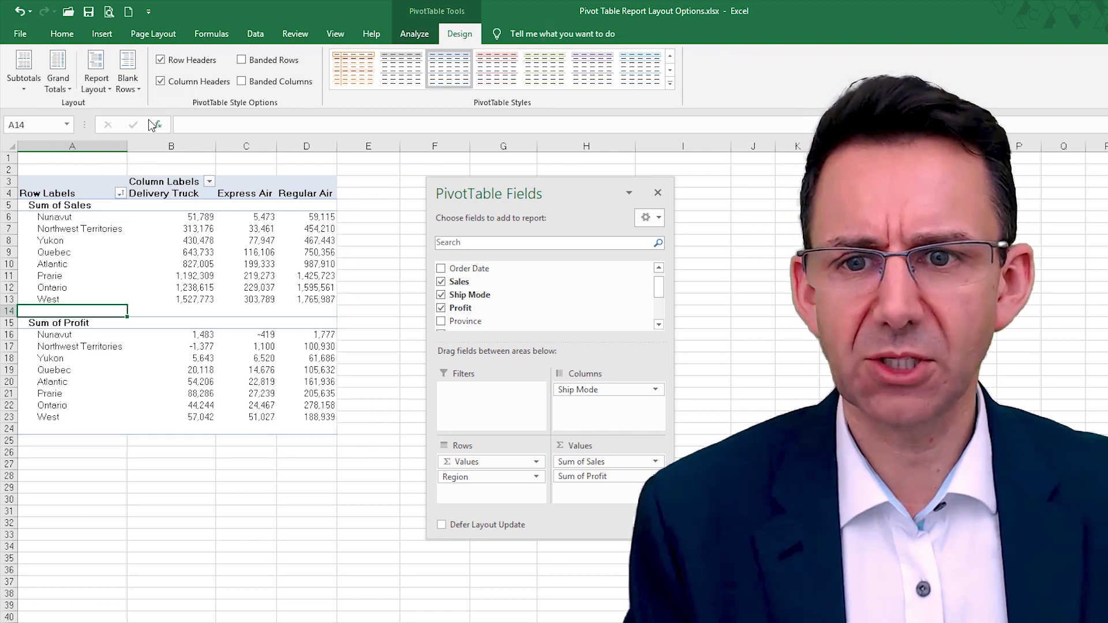
left_click(56, 83)
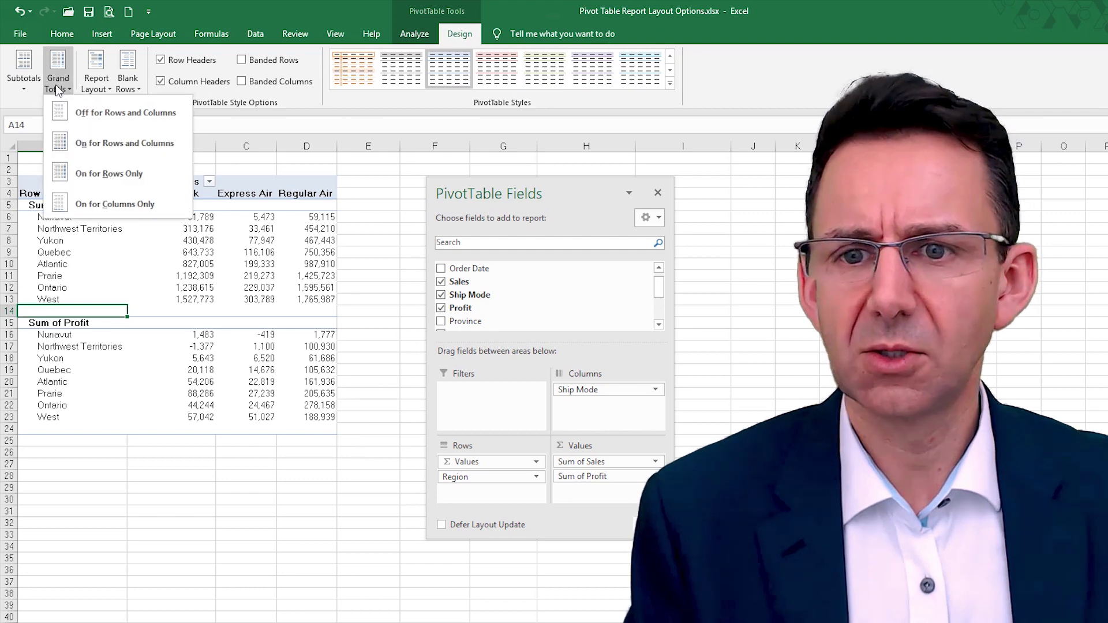
left_click(166, 175)
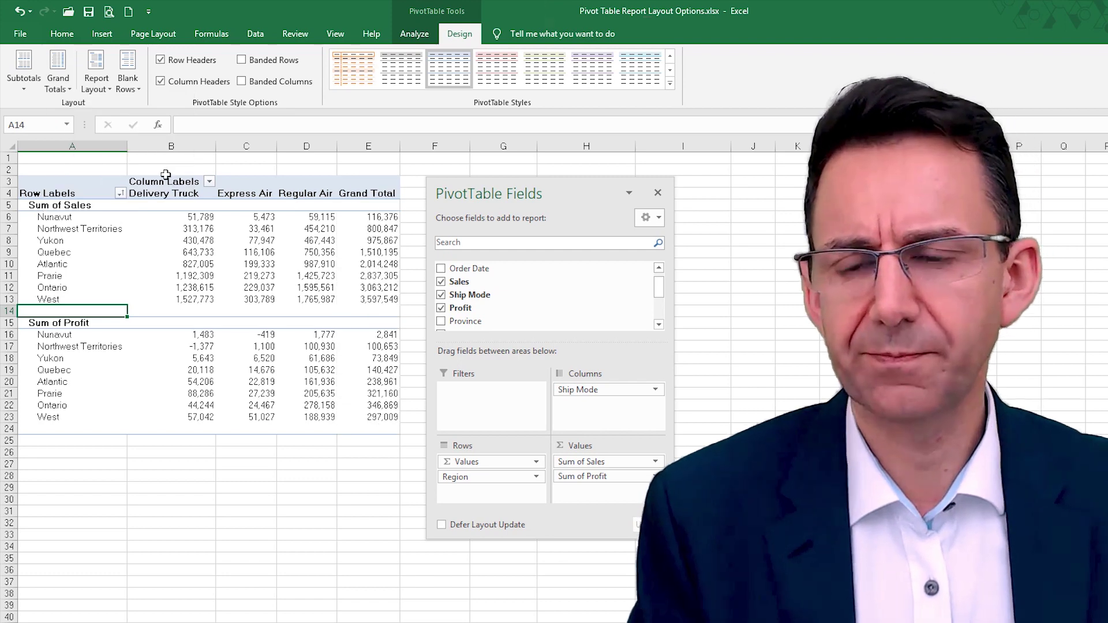
left_click(57, 83)
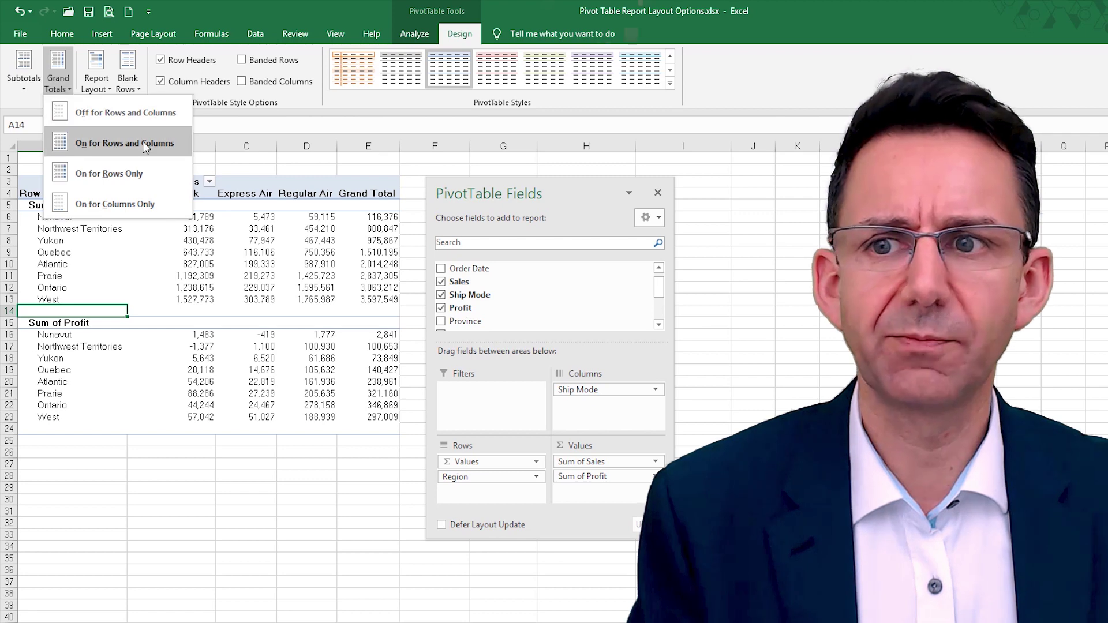
left_click(142, 142)
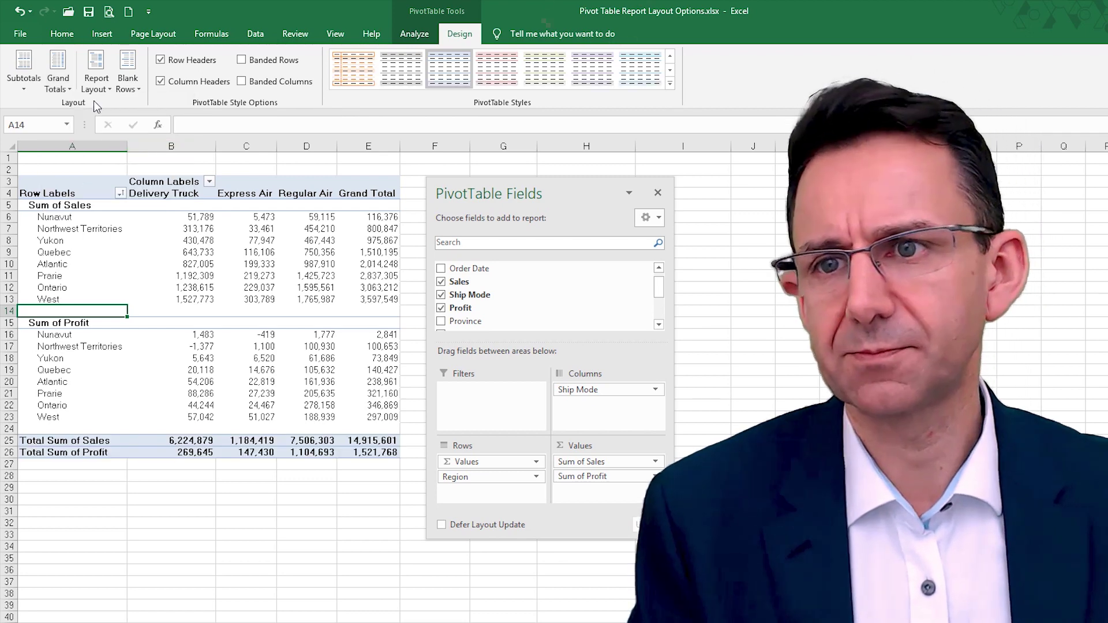
Switch the pivot's report layout to Outline Form, then to Tabular Form
left_click(101, 85)
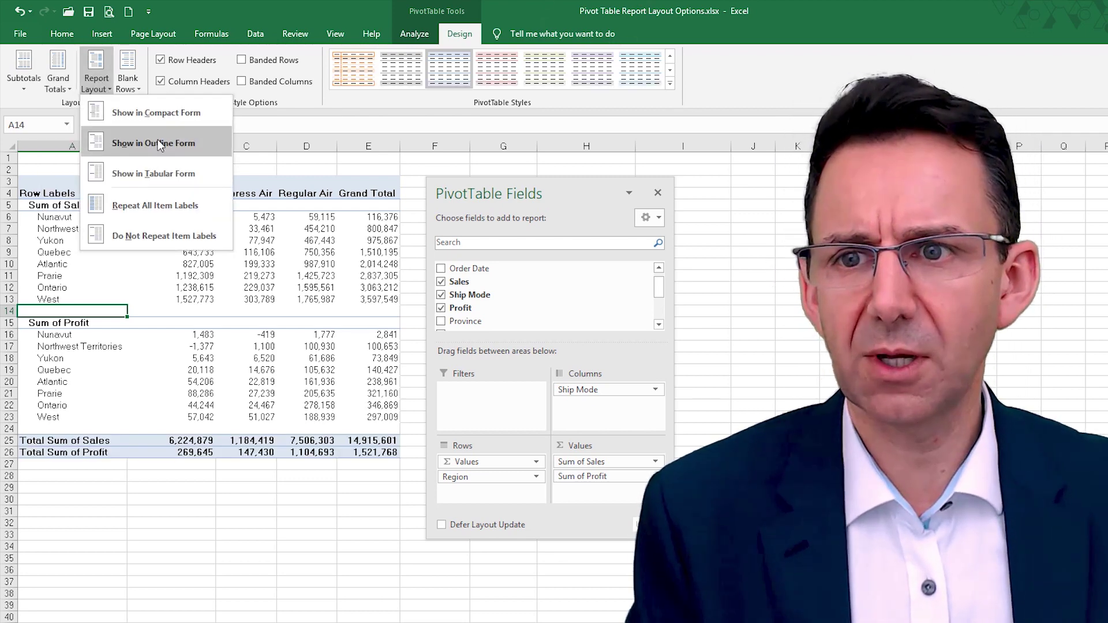
left_click(160, 142)
left_click_drag(556, 194, 696, 194)
left_click(97, 81)
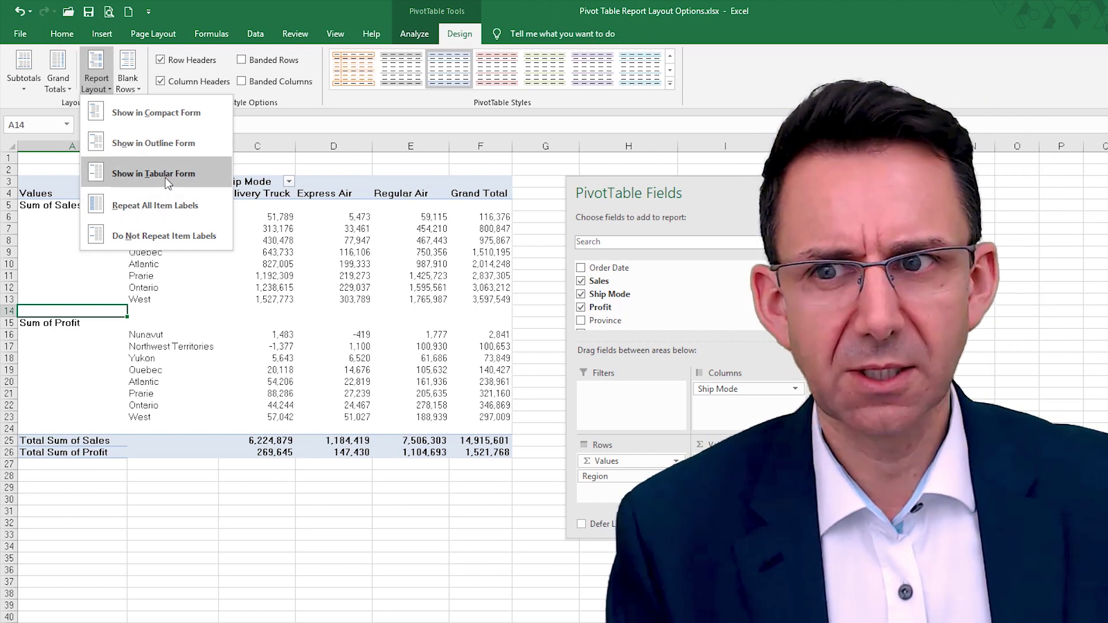
left_click(158, 207)
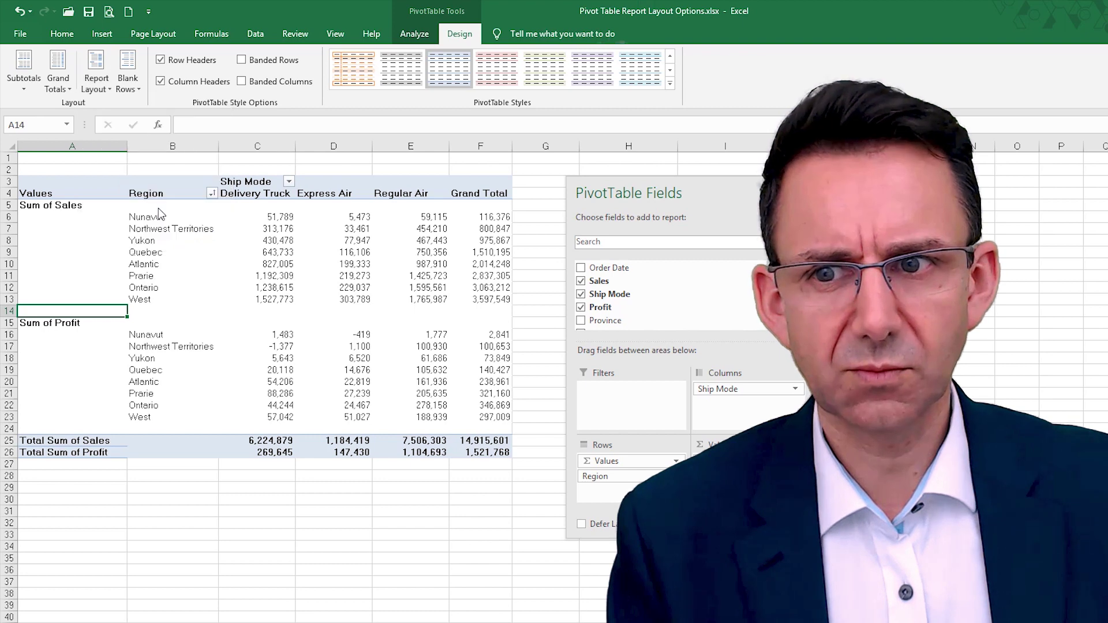
Move Region above Values in Rows and set item labels to not repeat region names
left_click(97, 83)
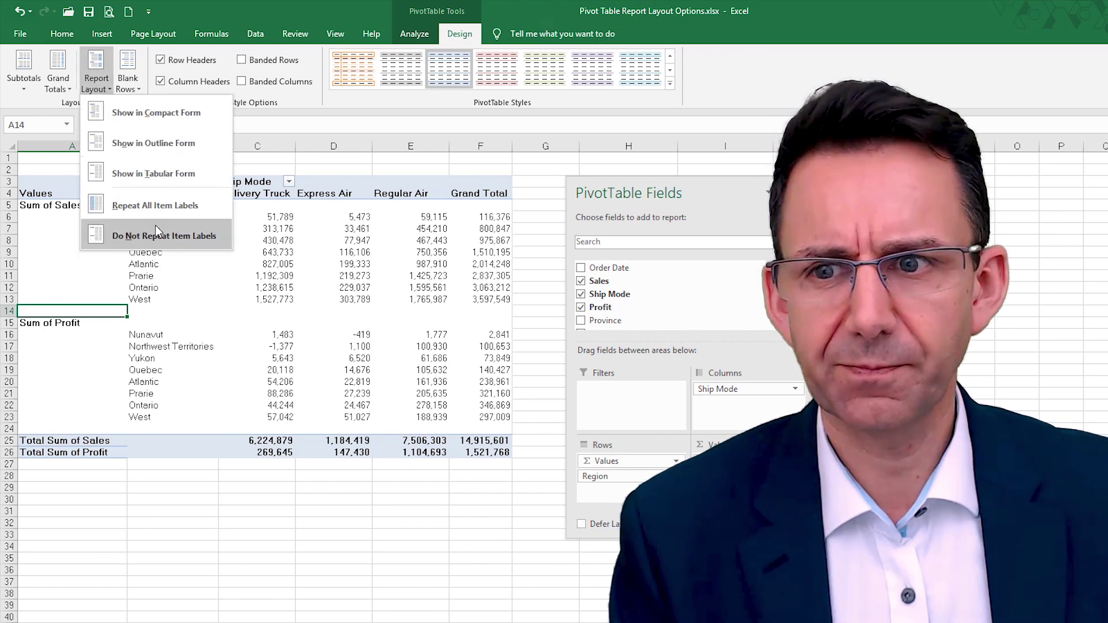
left_click(153, 205)
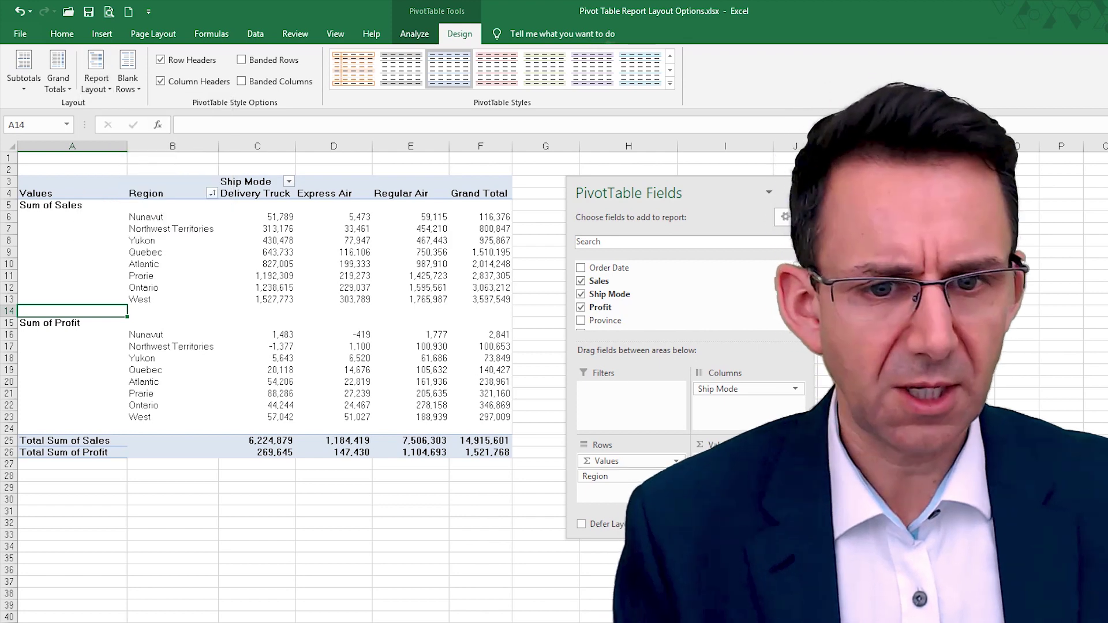
left_click_drag(650, 474, 636, 456)
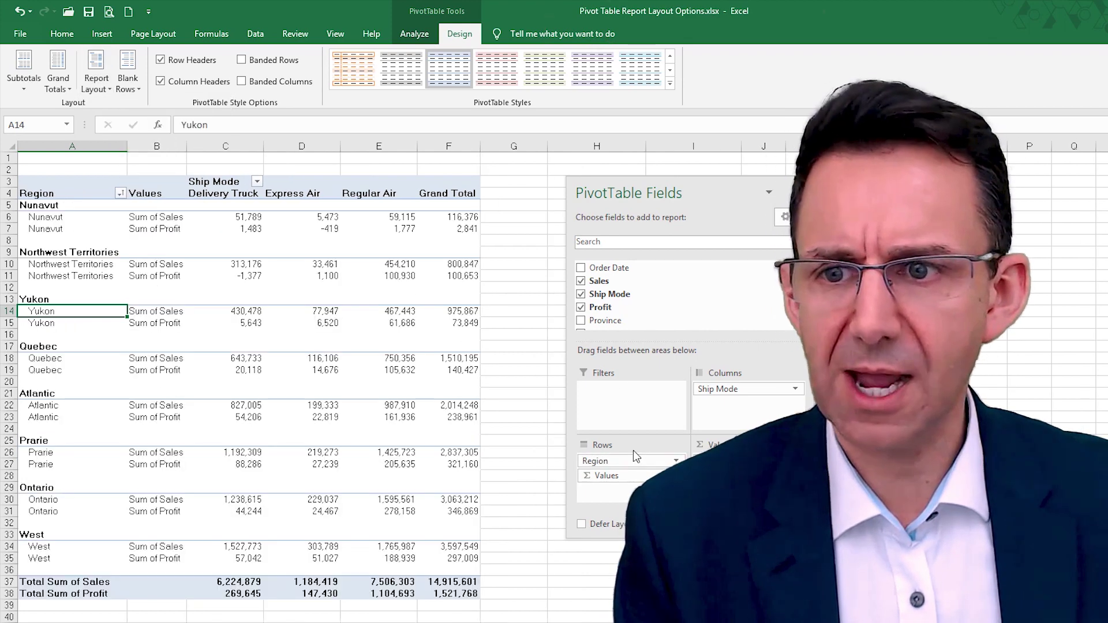
left_click(104, 86)
left_click(148, 236)
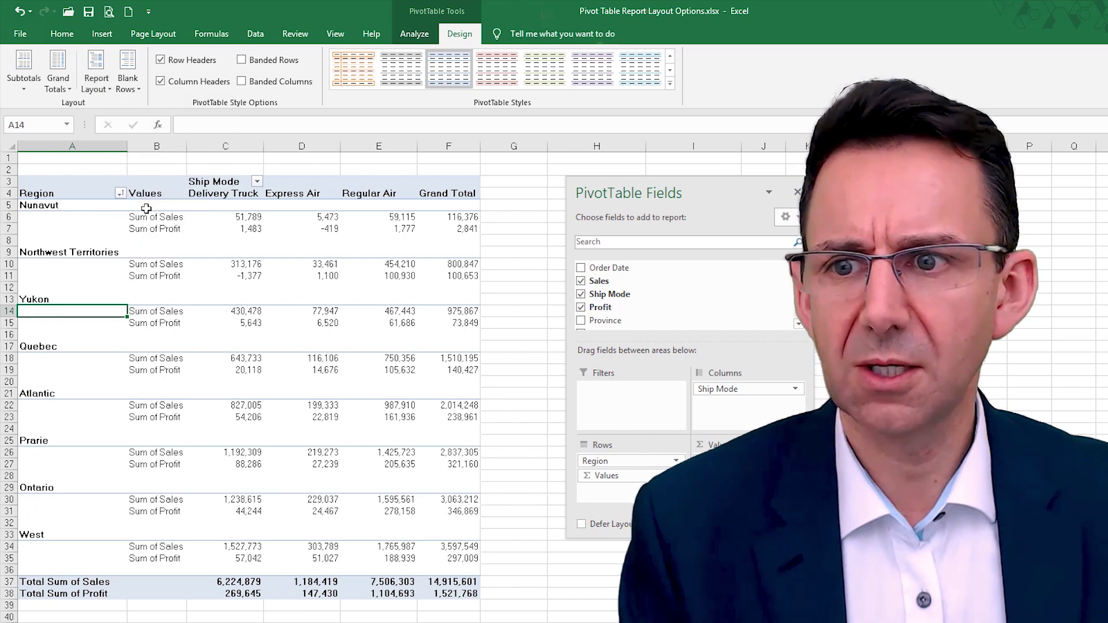
left_click(96, 81)
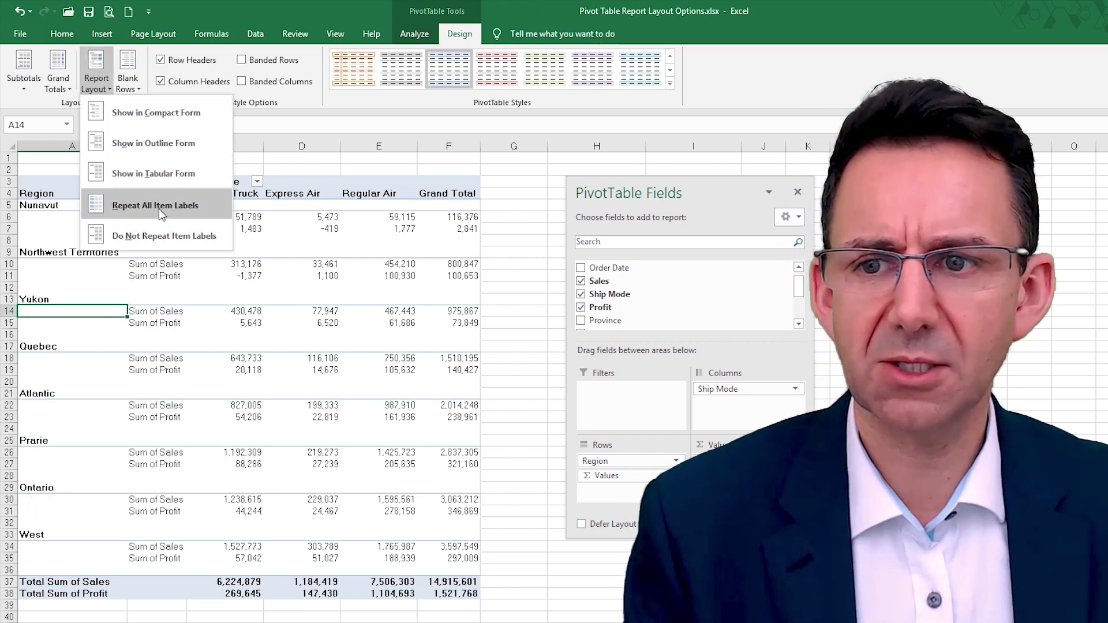
left_click(159, 207)
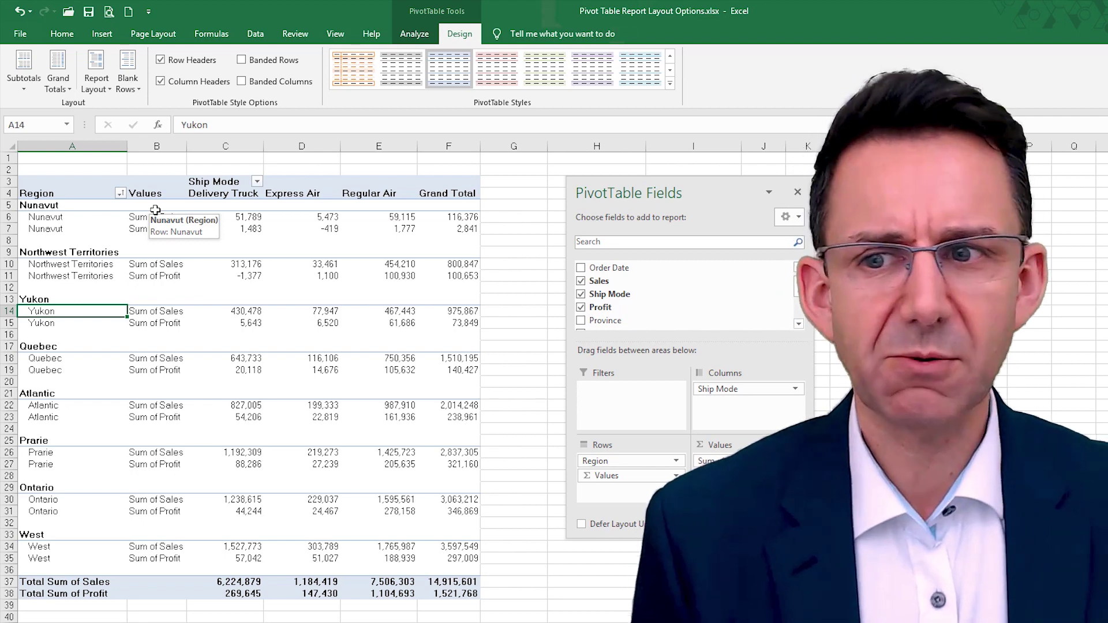
left_click(96, 81)
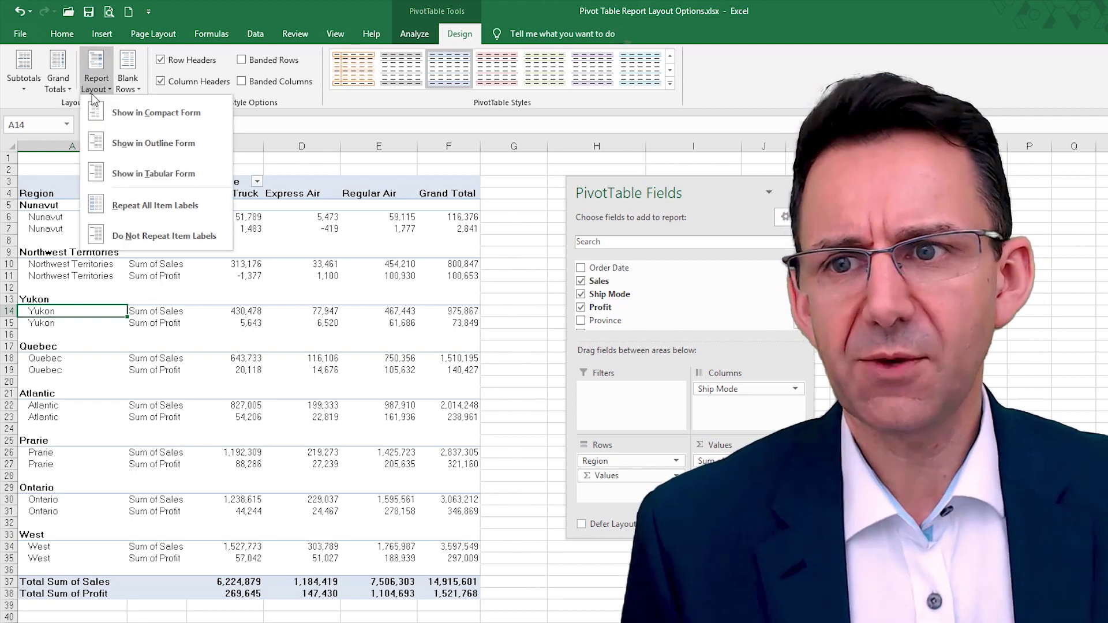
left_click(129, 232)
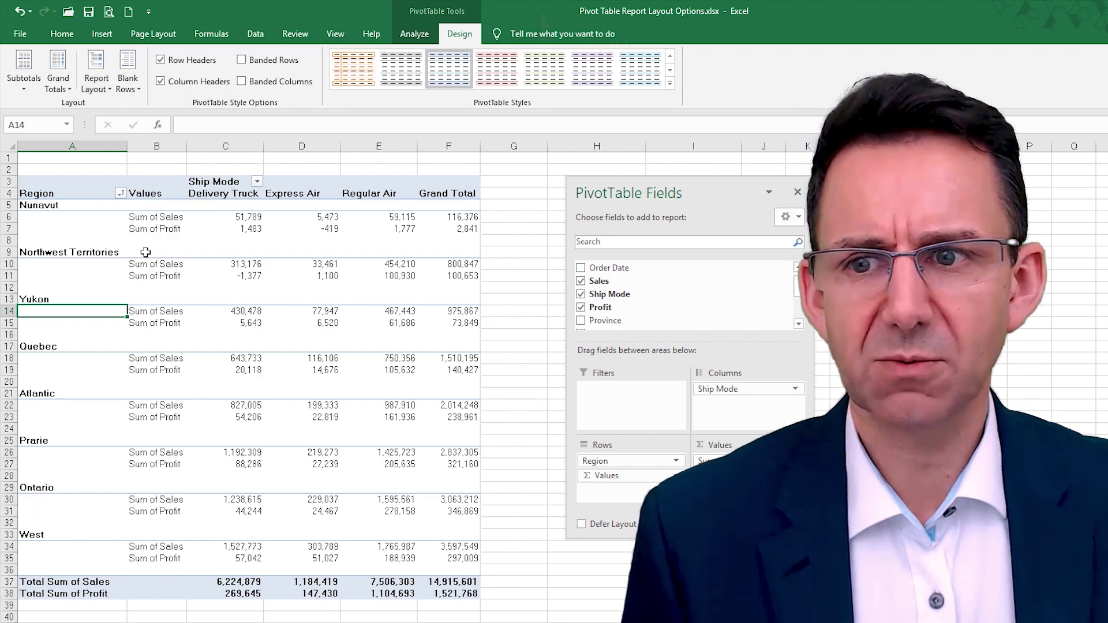
Enter the formula =A6 in cell H6
left_click(551, 230)
key("Up")
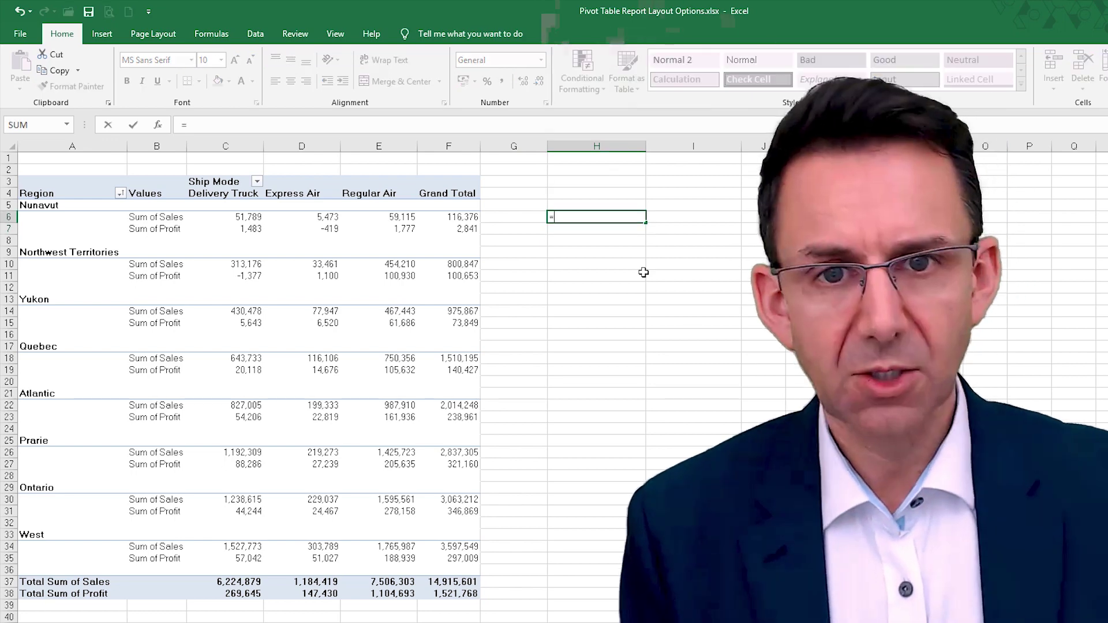
type("=")
key("Left")
key("Left")
key("Left")
key("Left")
key("Left")
key("Left")
key("Left")
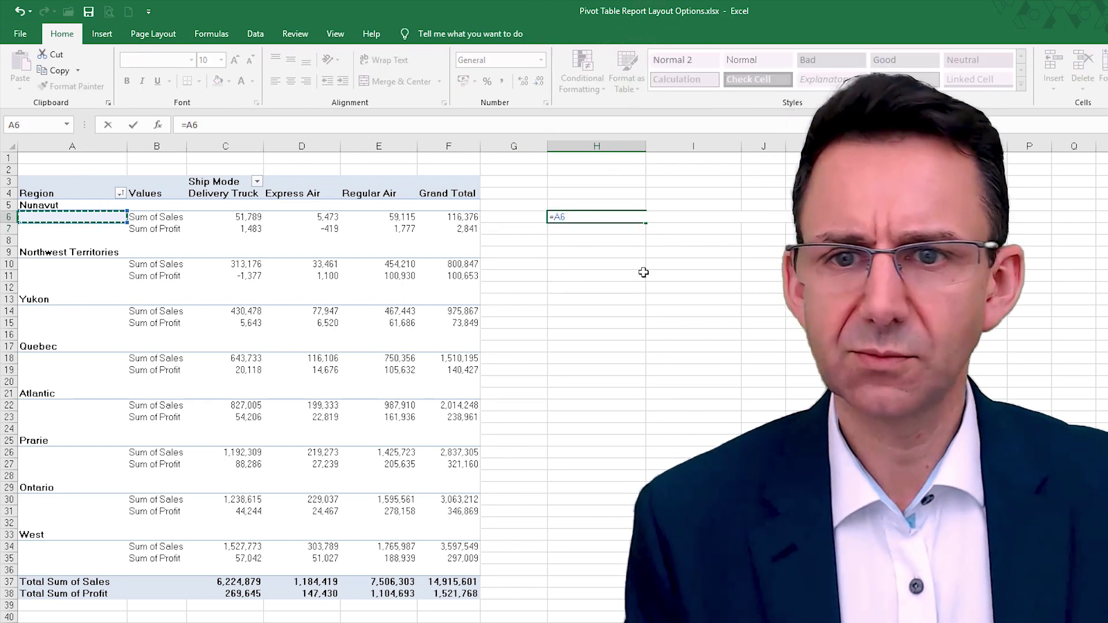
key("ctrl+Return")
Copy the formula into I6 and J6, then paste it across H6:J36
key("ctrl+c")
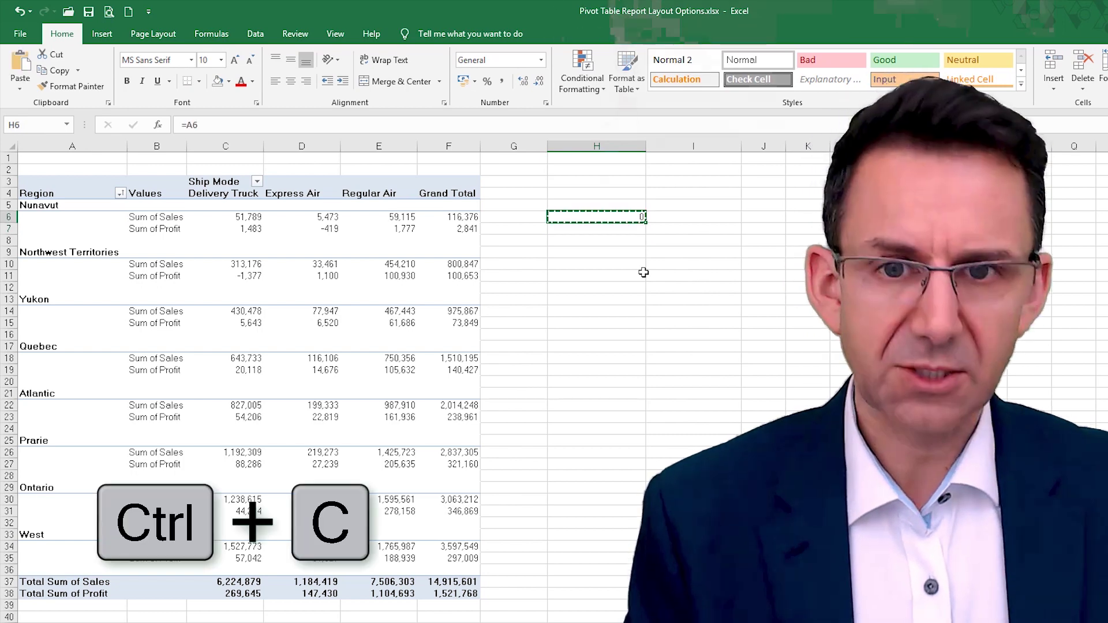
key("Right")
key("ctrl+v")
key("Right")
key("ctrl+v")
key("Right")
key("Left")
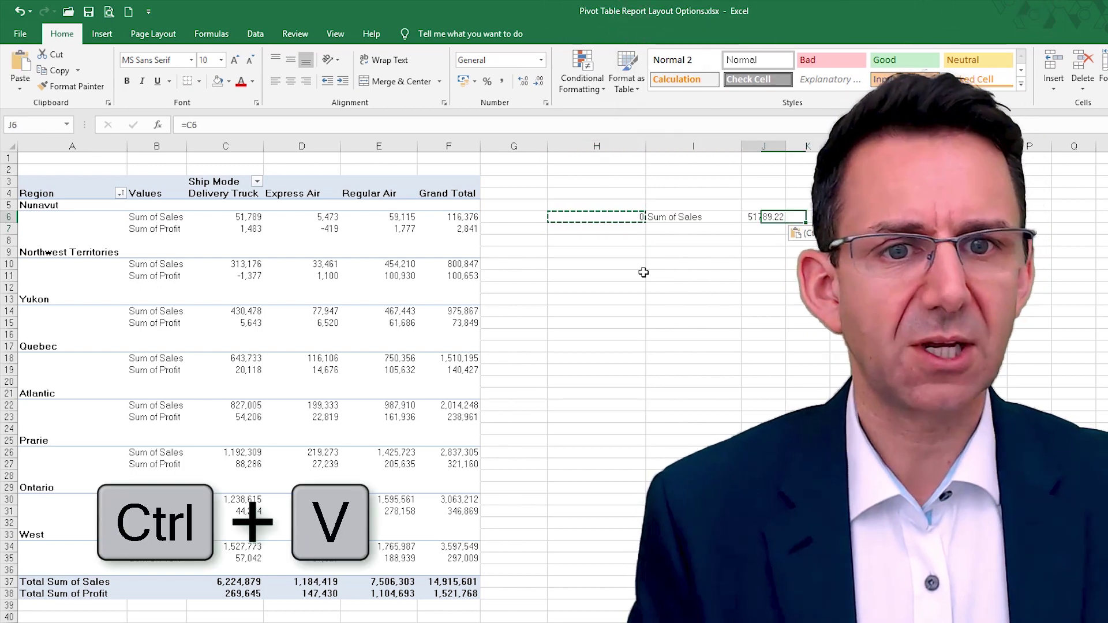
left_click_drag(636, 216, 762, 576)
key("ctrl+v")
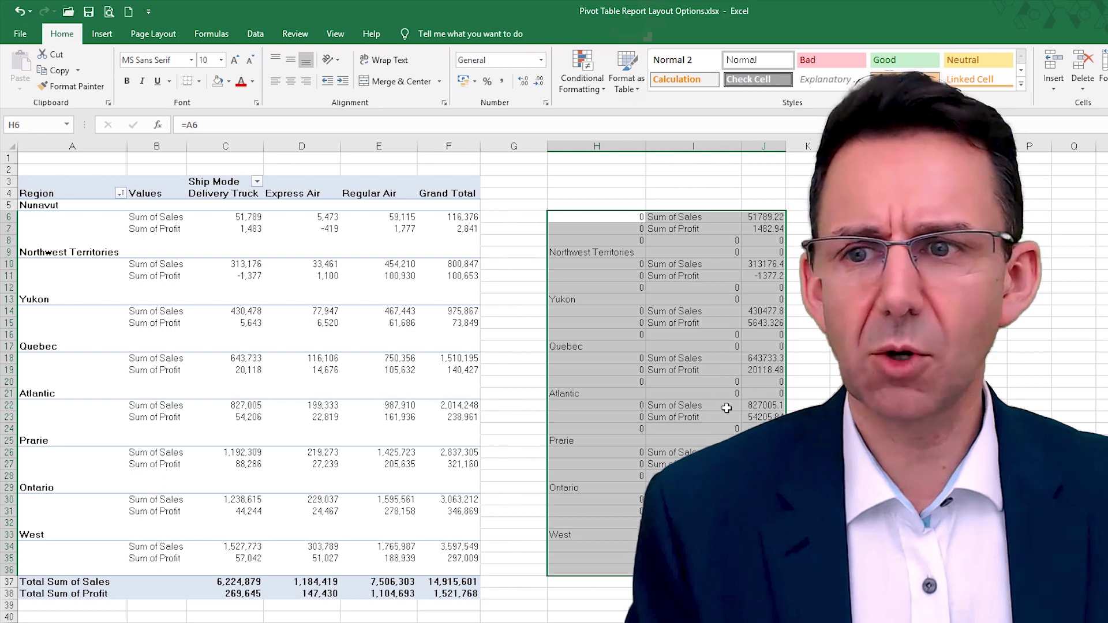
Set the pivot's report layout to Repeat All Item Labels so every row shows its region
left_click(102, 235)
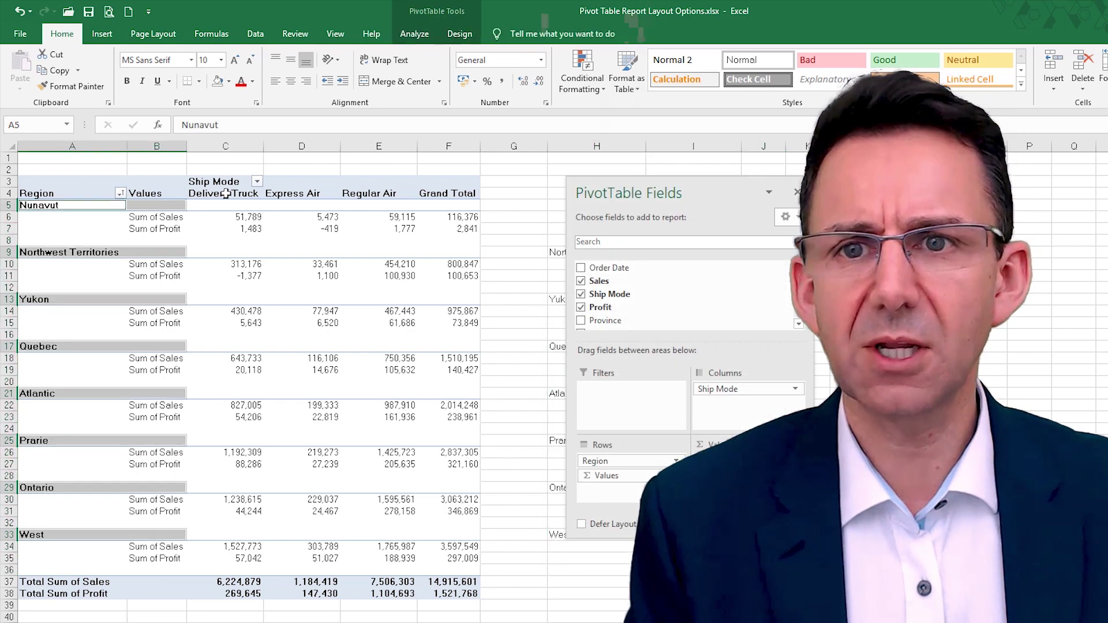
left_click(222, 241)
left_click(430, 35)
left_click(450, 35)
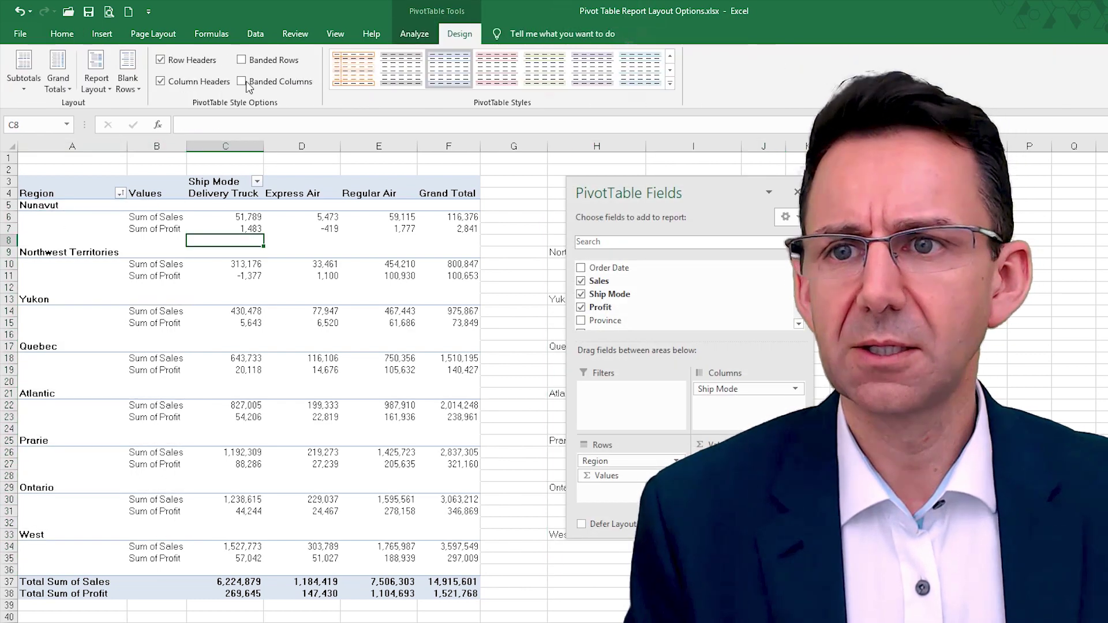
left_click(107, 90)
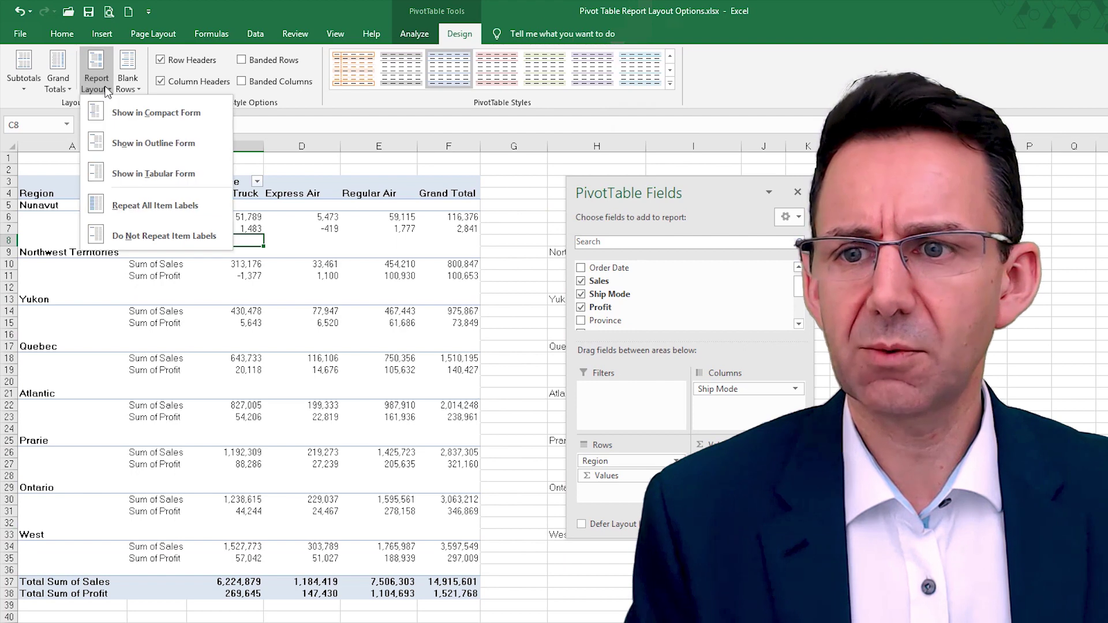
left_click(167, 211)
Move the field list aside to view columns H–J and back, then switch the pivot to compact form
left_click_drag(699, 188, 968, 247)
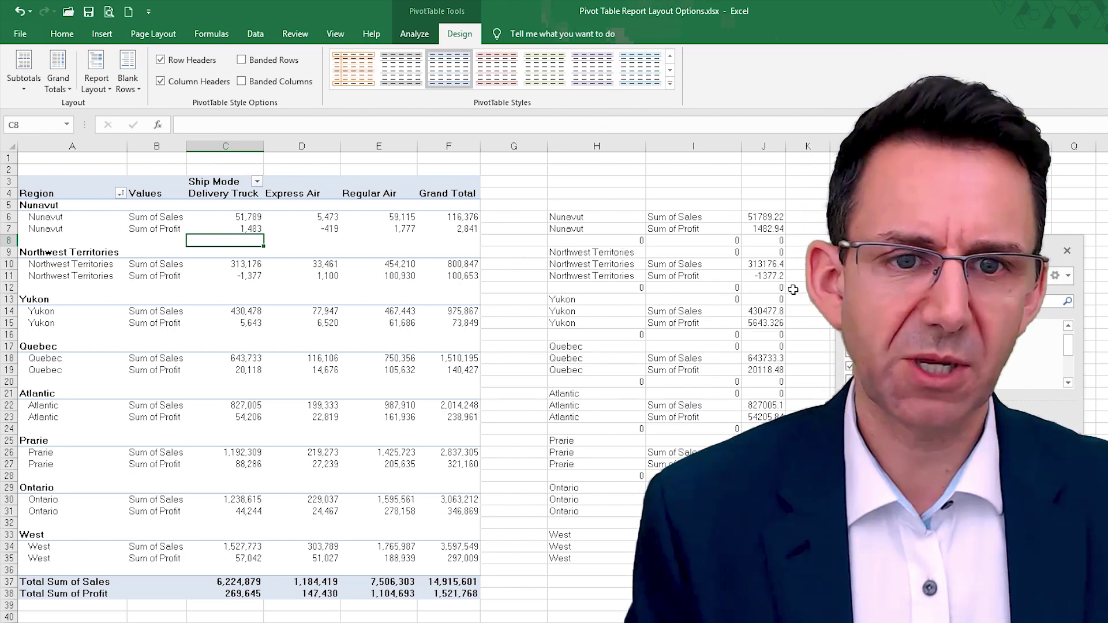
left_click_drag(866, 249, 537, 195)
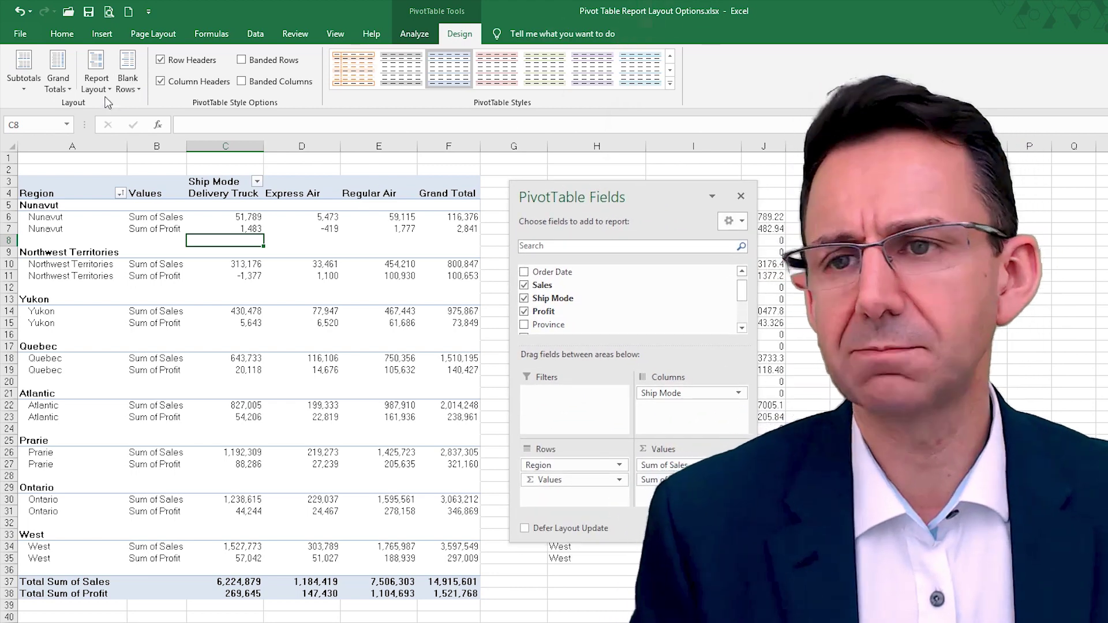
left_click(96, 92)
left_click(164, 110)
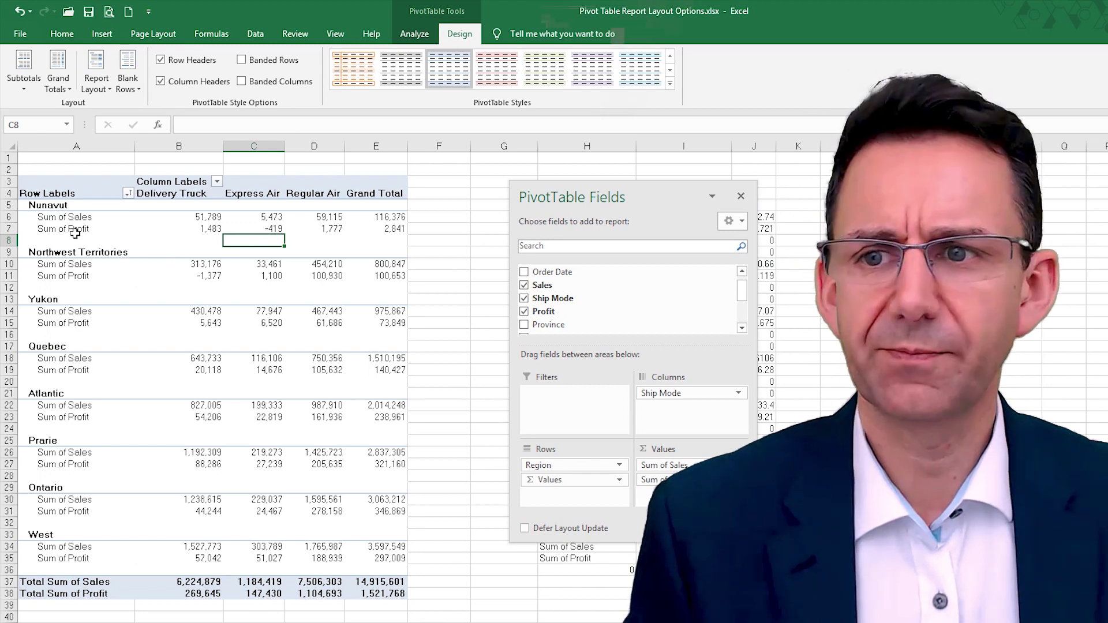
left_click(131, 84)
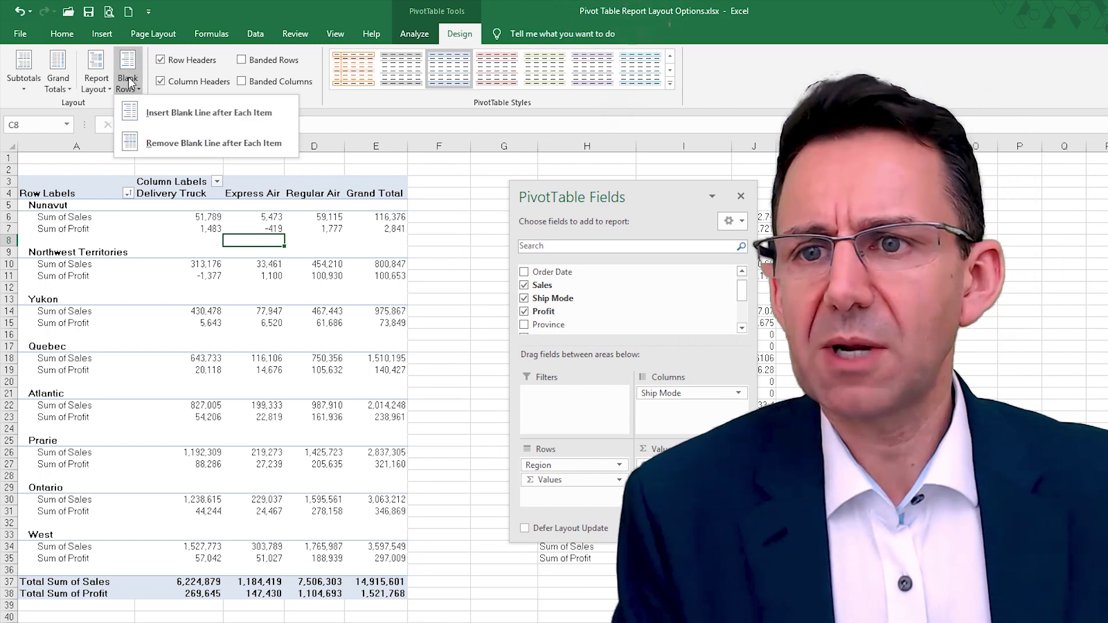
left_click(183, 113)
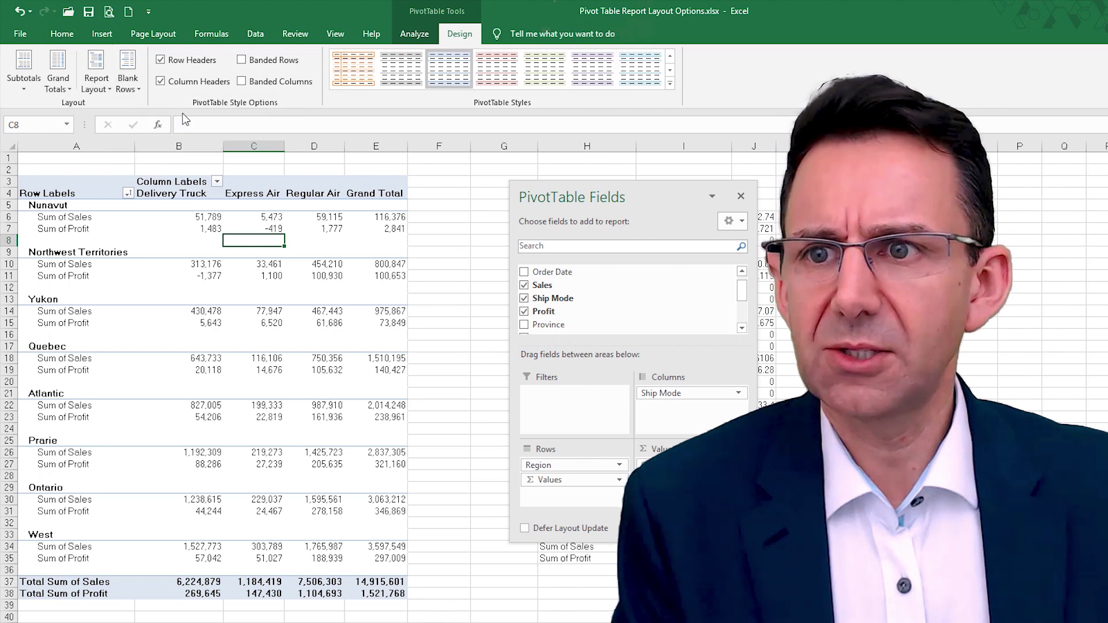
left_click(23, 87)
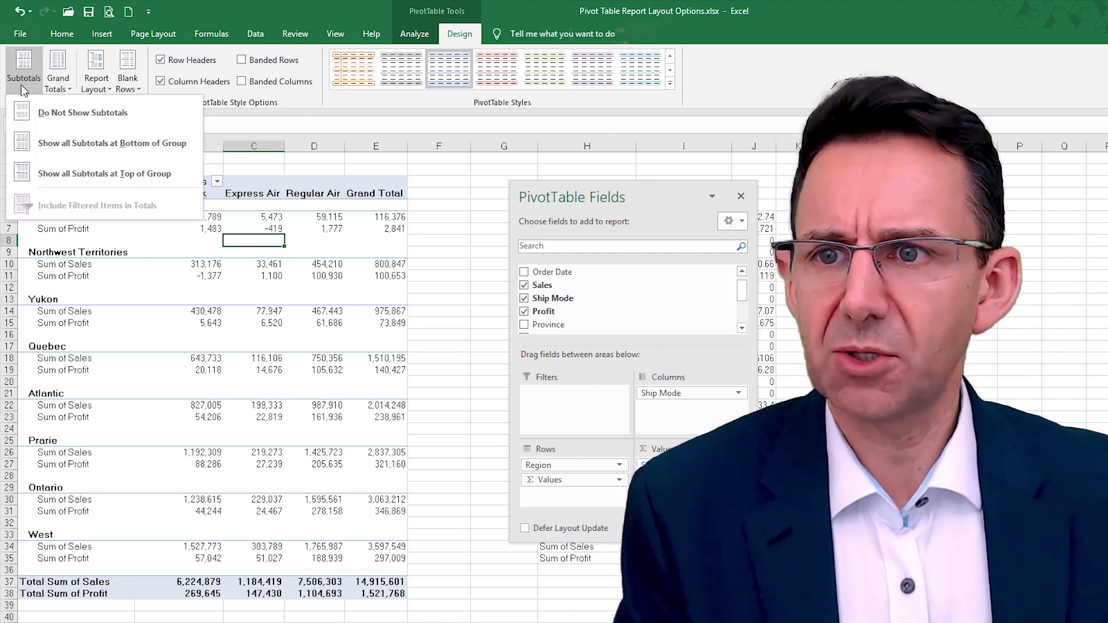
left_click(91, 148)
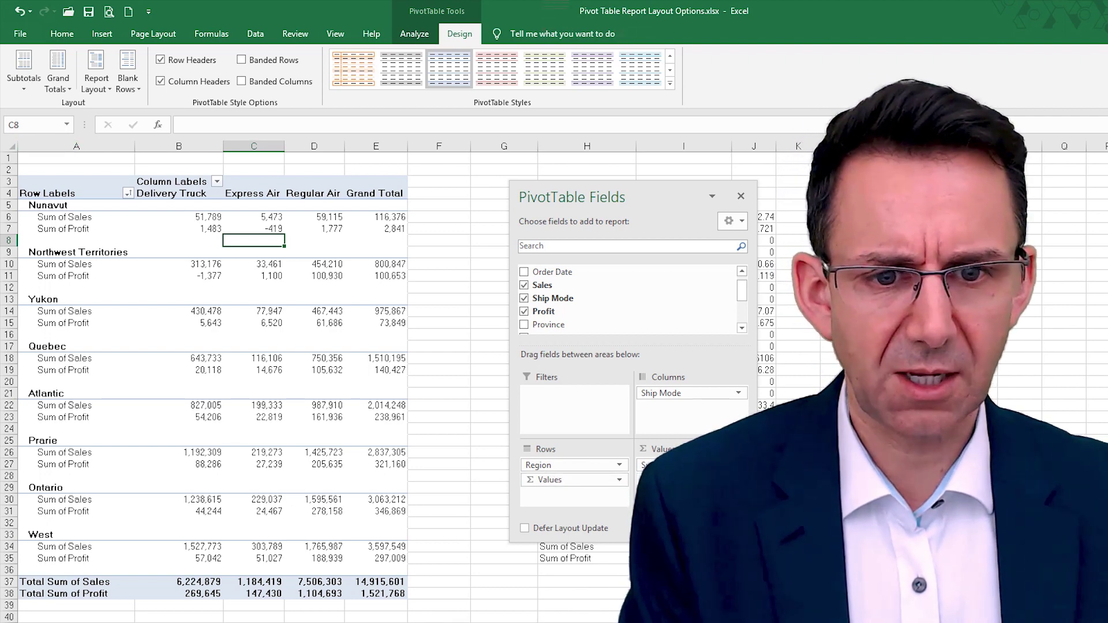
Remove Sum of Profit from Values and place Ship Mode above Region in the pivot's rows
left_click_drag(638, 479, 658, 300)
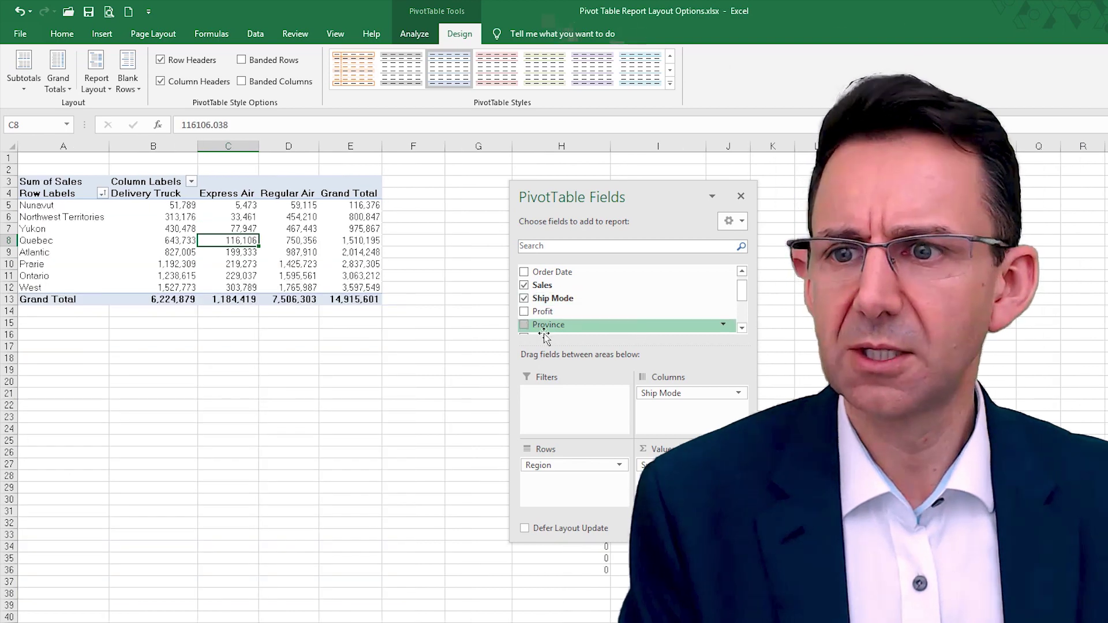
left_click_drag(658, 393, 563, 468)
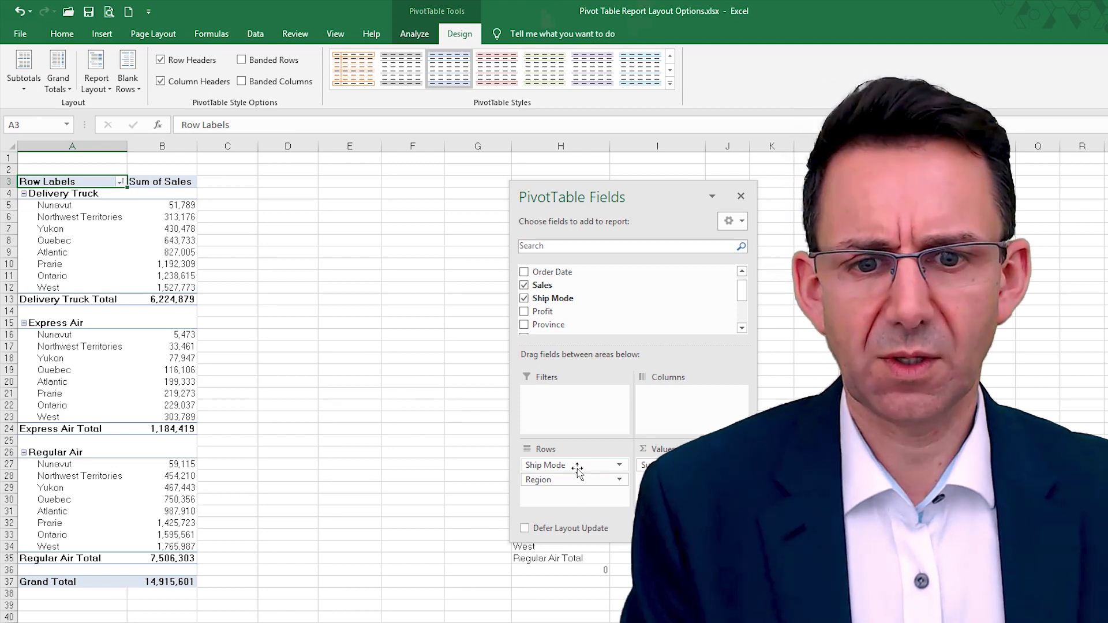
left_click_drag(578, 469, 580, 493)
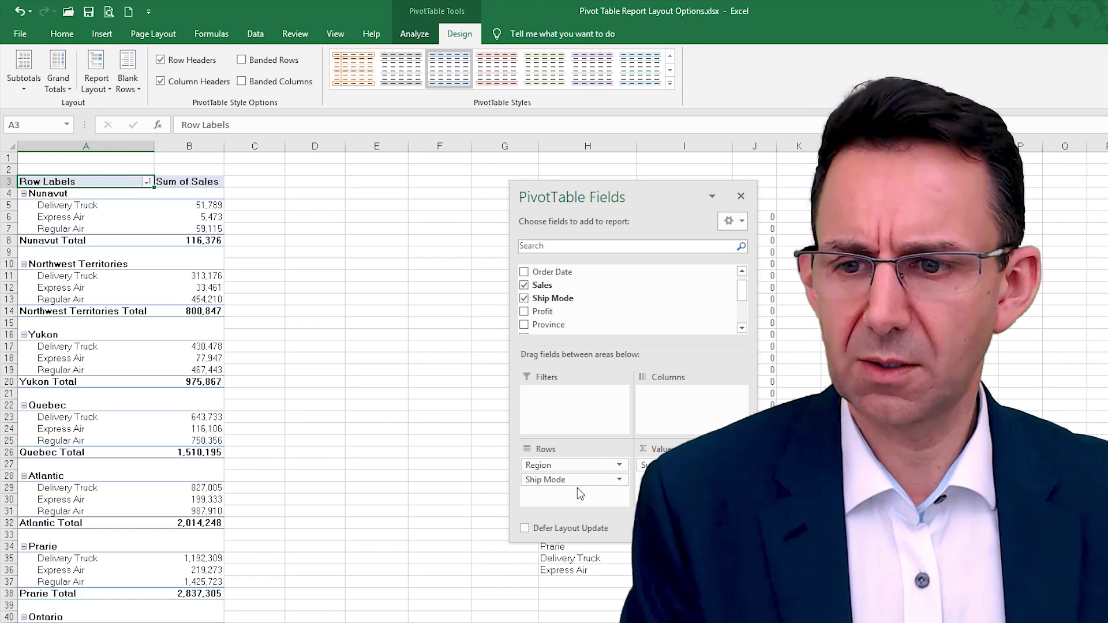
left_click_drag(580, 483, 583, 465)
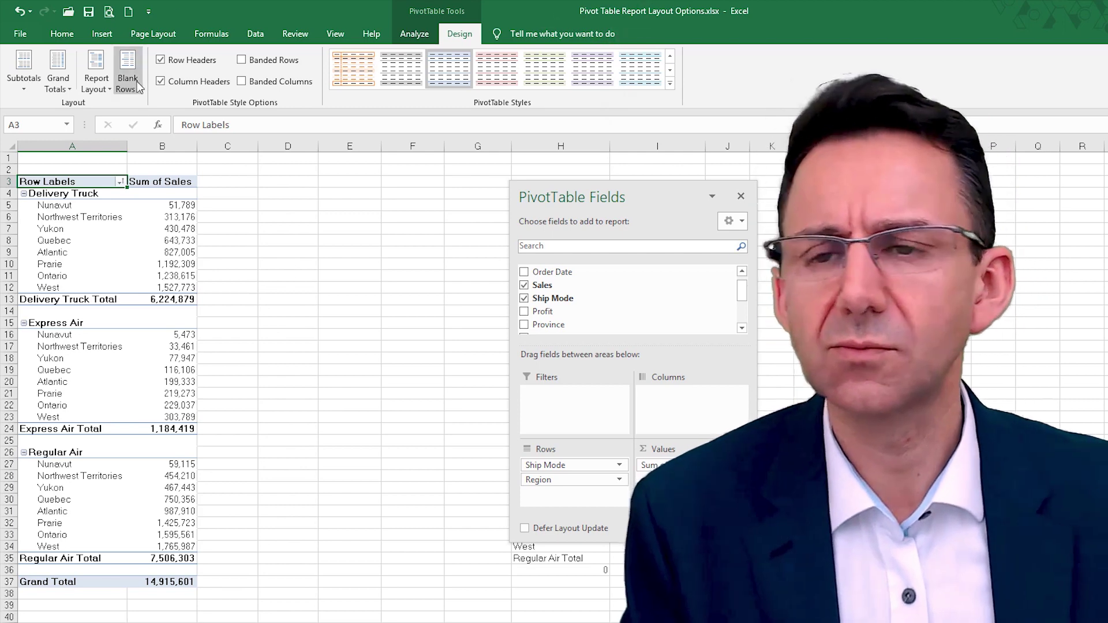
Toggle Row Headers and Column Headers off and on, then enable Banded Rows and Banded Columns
left_click(163, 62)
left_click(163, 62)
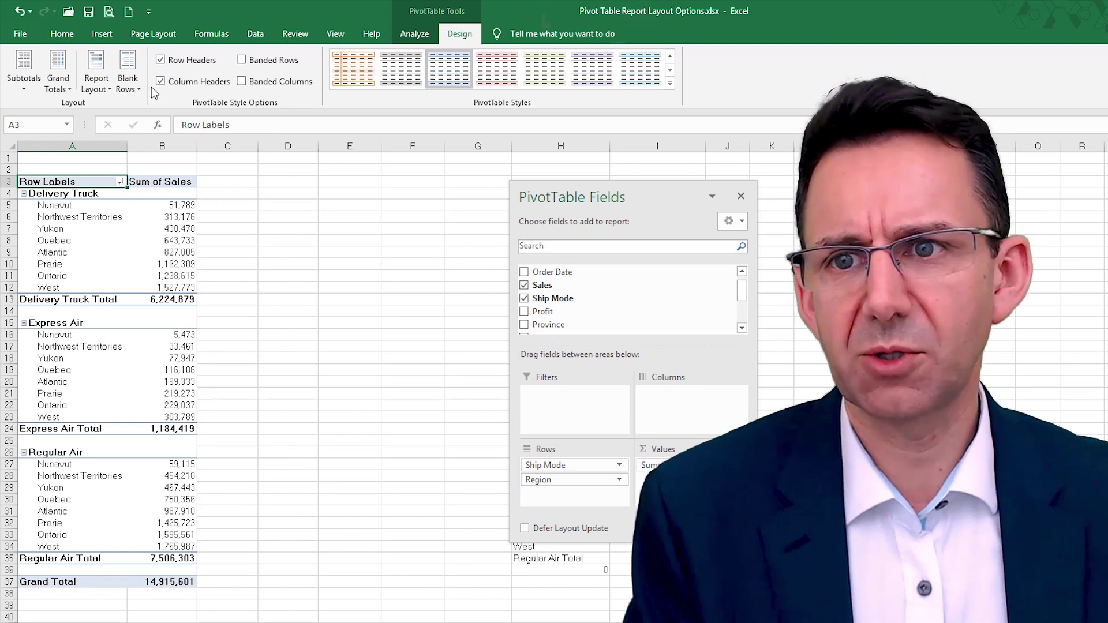
left_click(161, 82)
left_click(161, 82)
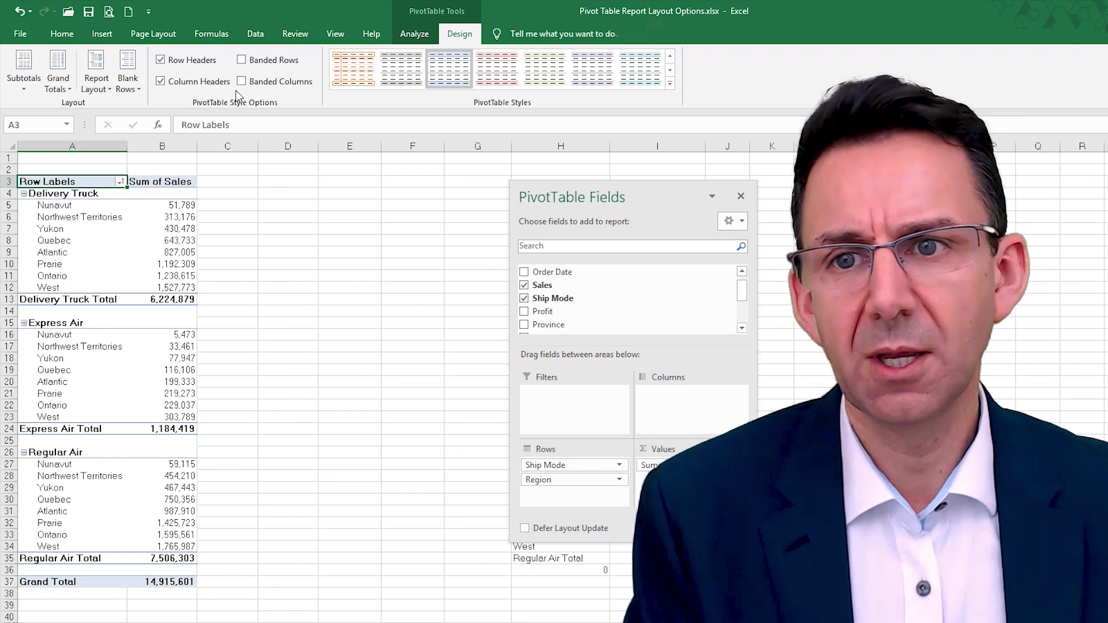
left_click(243, 60)
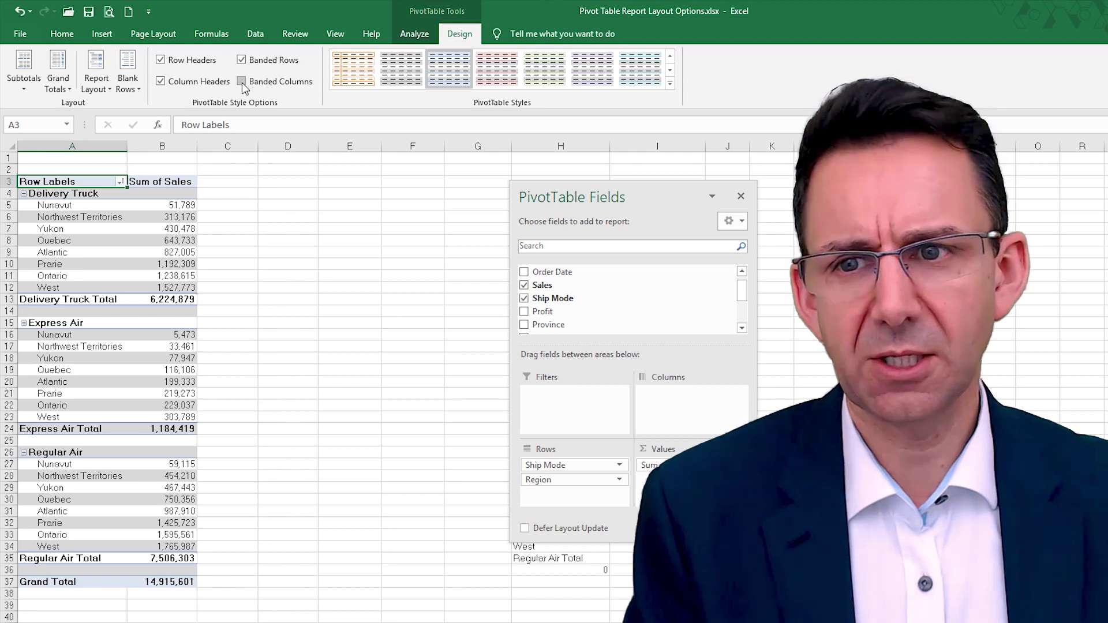
left_click(241, 82)
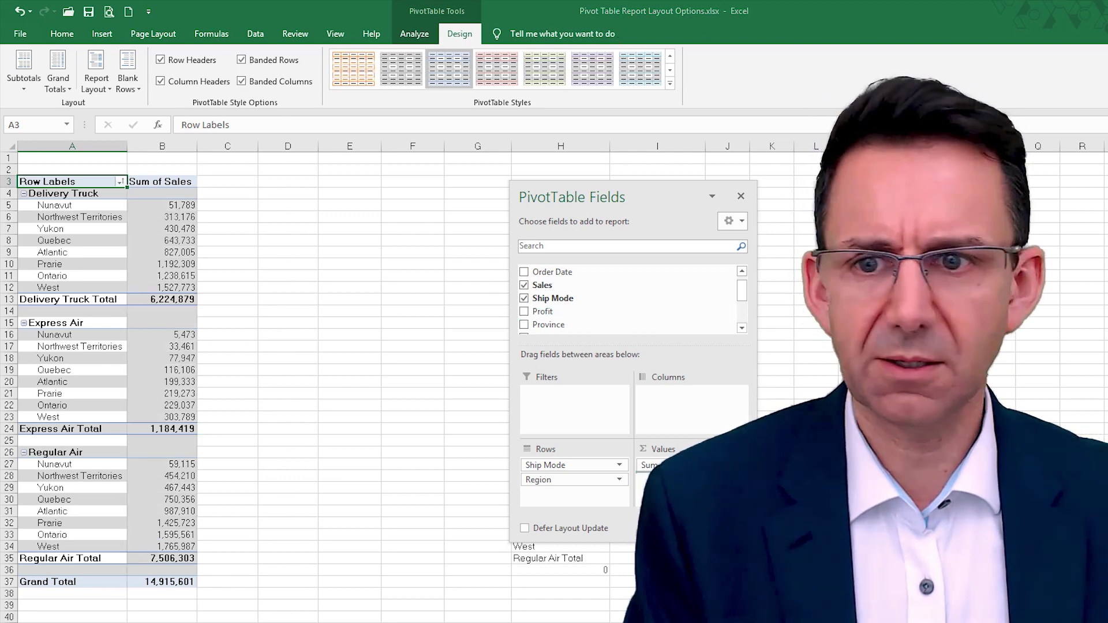
Add Profit back and move Σ Values to Columns so Sum of Sales and Sum of Profit sit side by side
left_click(524, 311)
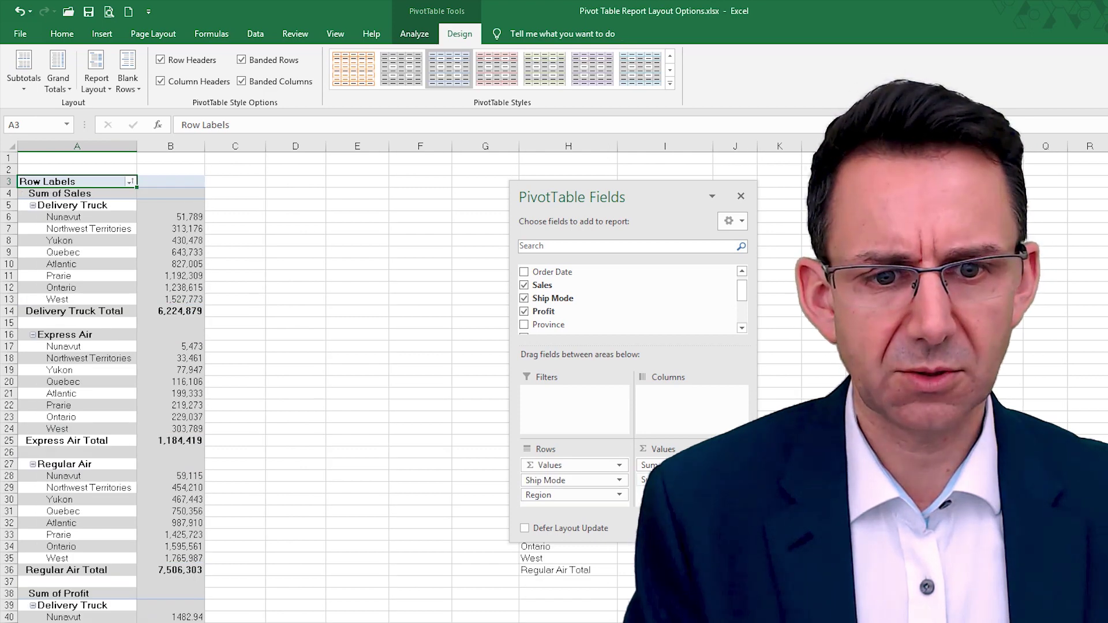
left_click_drag(658, 480, 704, 417)
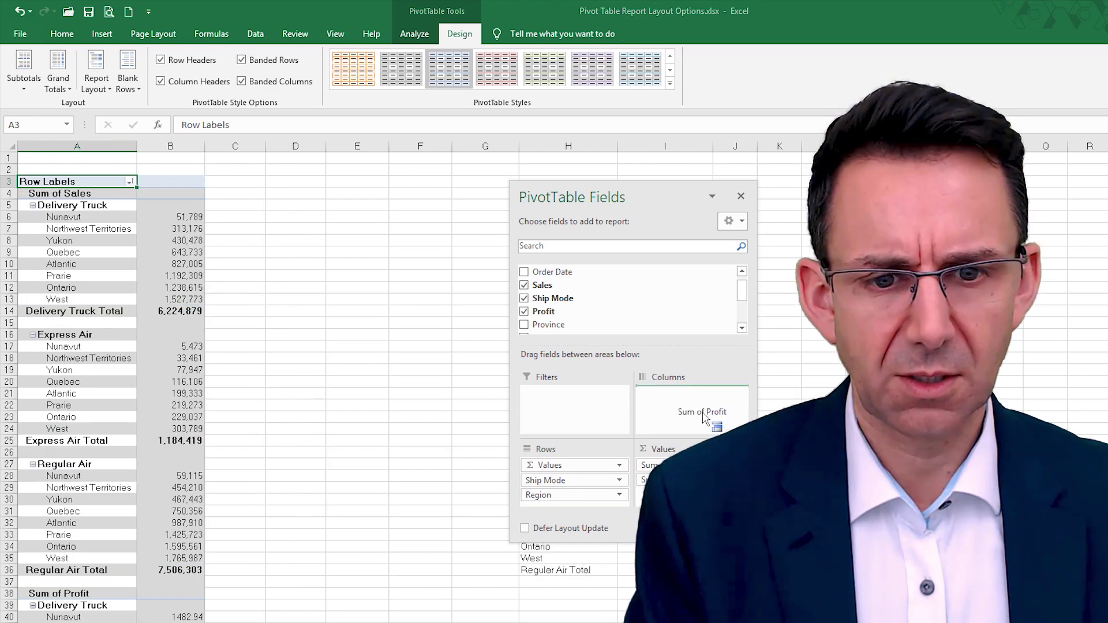
left_click_drag(539, 462, 667, 411)
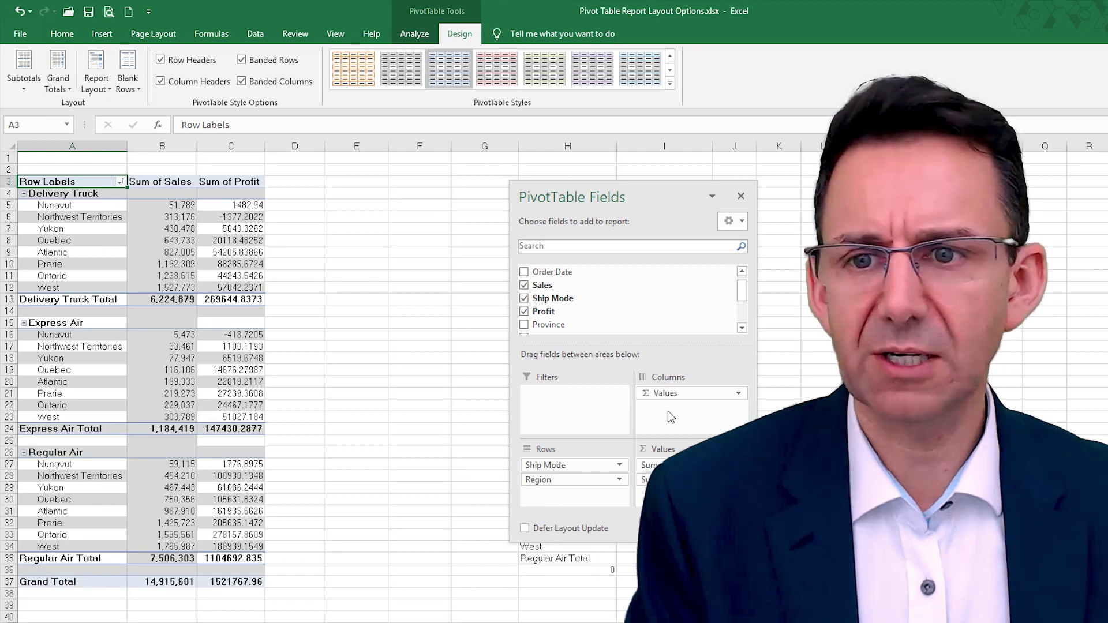
Turn off Banded Rows and Banded Columns on the pivot
left_click(242, 81)
left_click(242, 82)
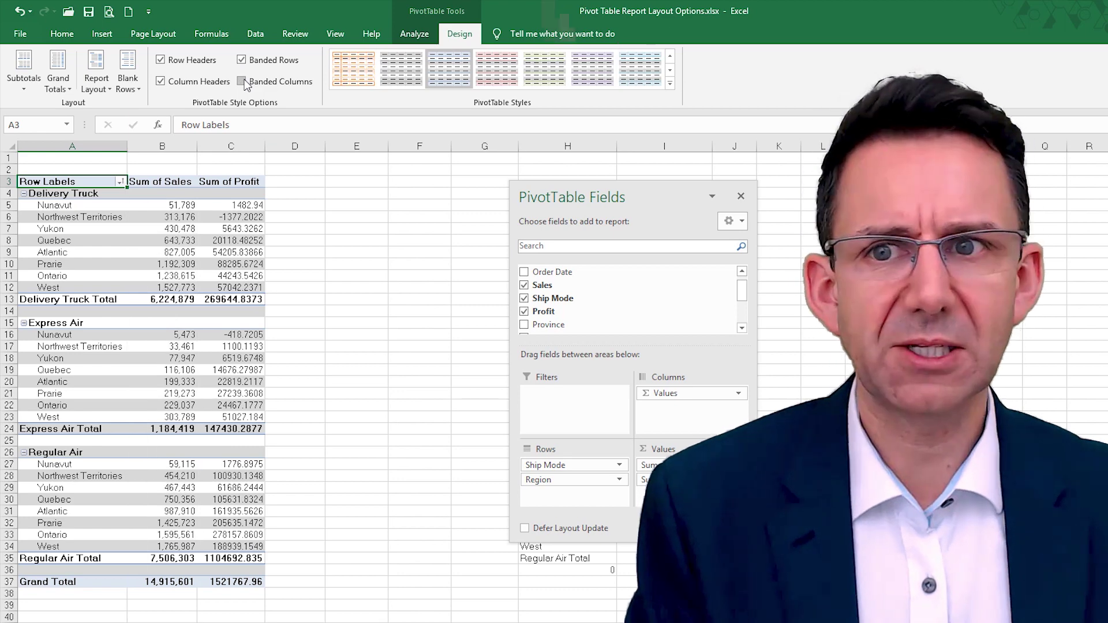
left_click(241, 60)
left_click(242, 81)
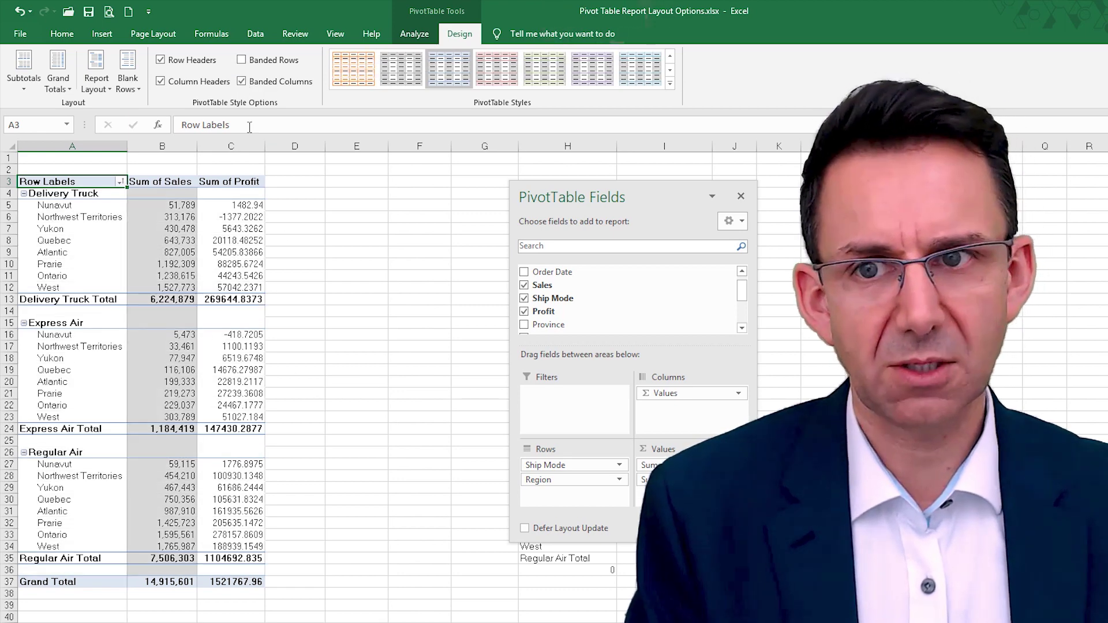
left_click(242, 81)
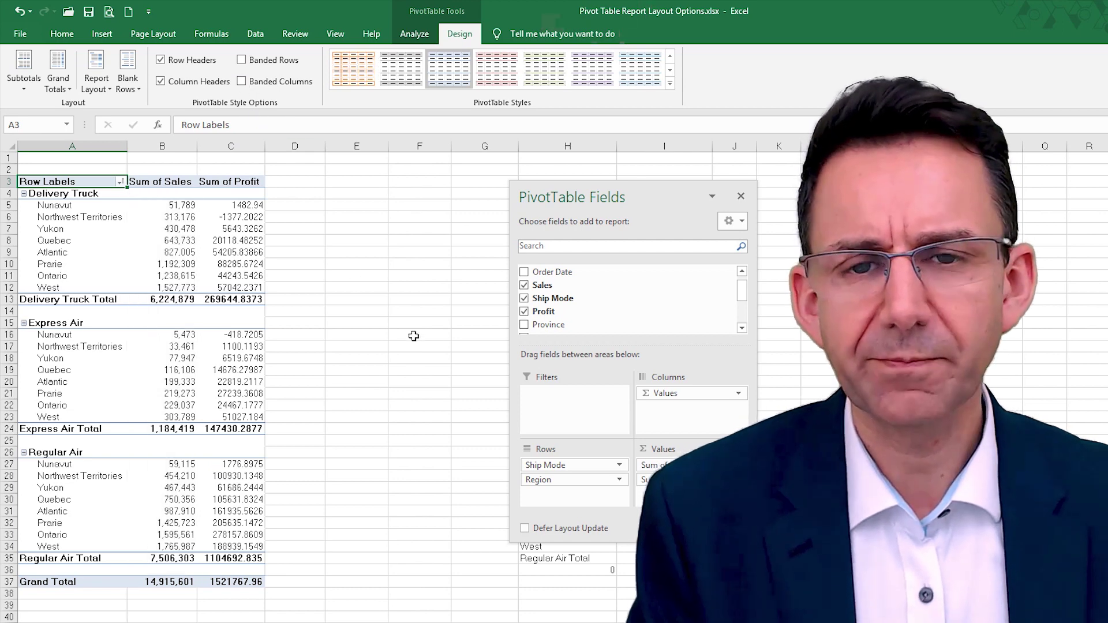
left_click(670, 83)
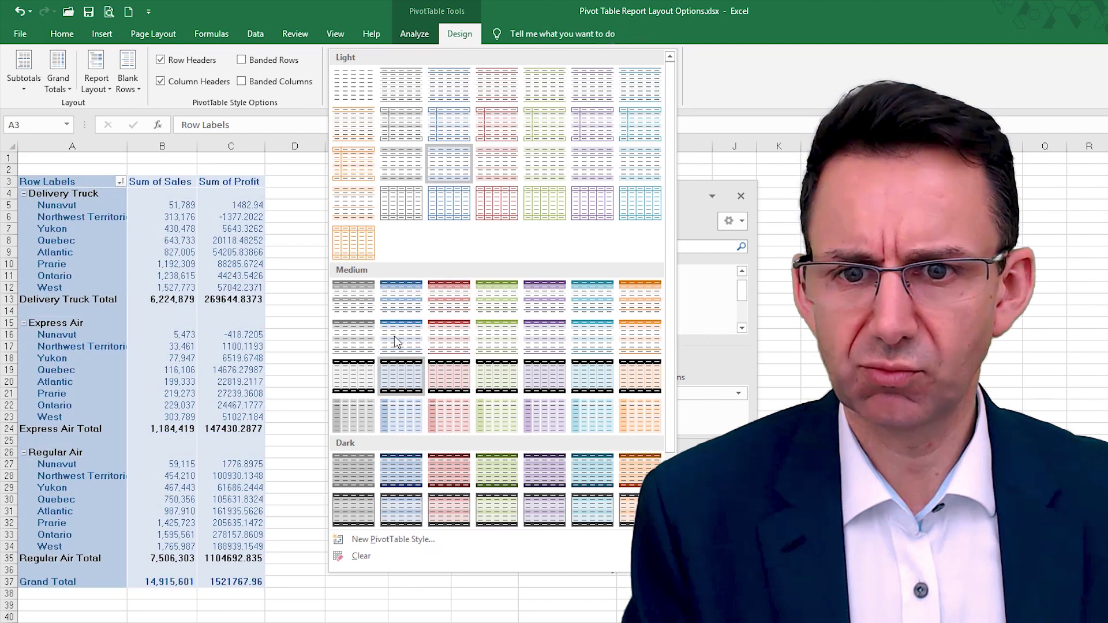
Apply a purple Medium PivotTable style from the styles gallery
left_click(553, 342)
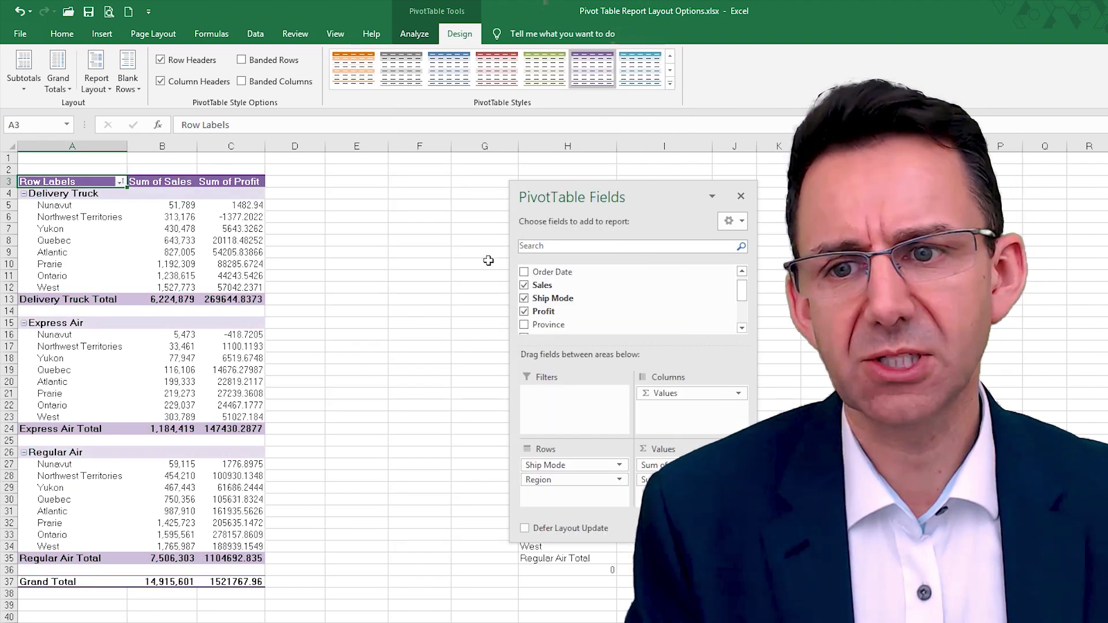
Format Sum of Profit as Number with a 1000 separator, giving whole numbers like 269,645
left_click(253, 245)
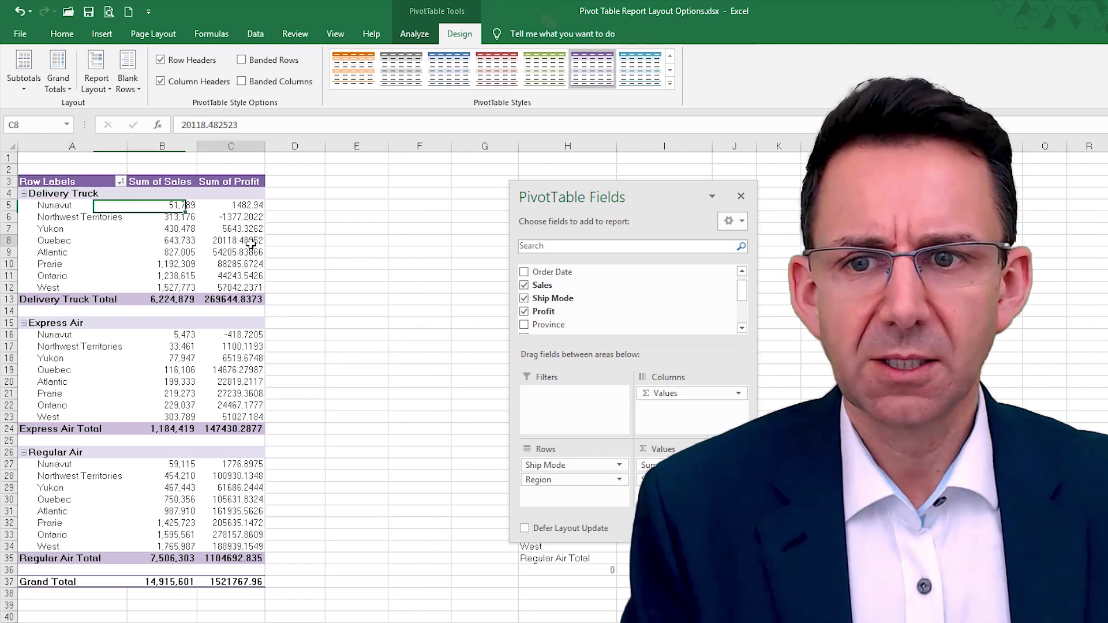
right_click(252, 245)
left_click(327, 286)
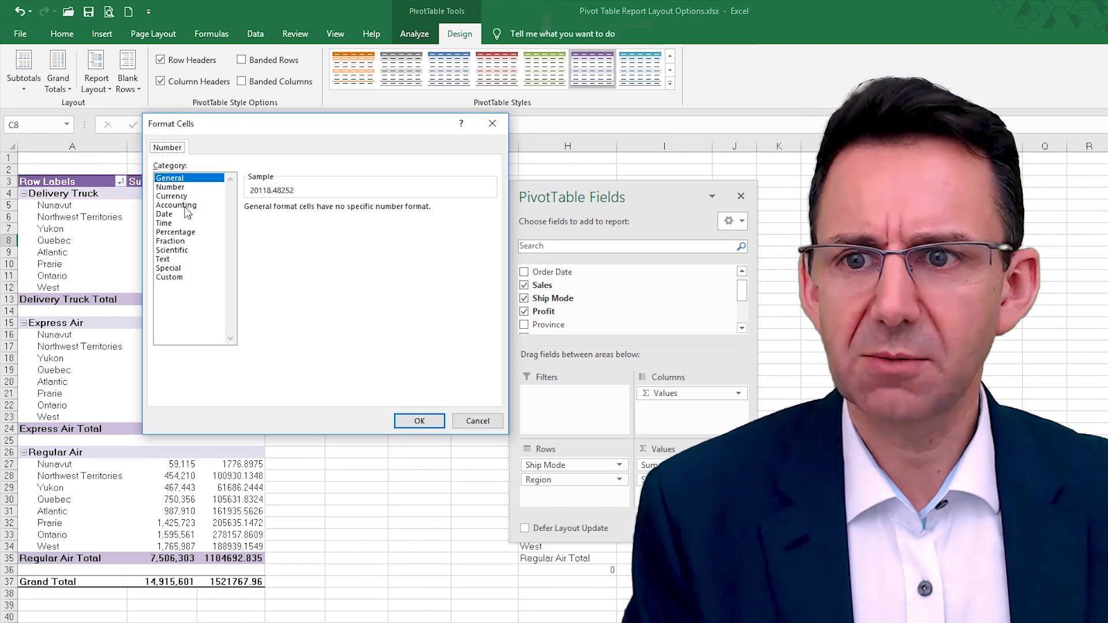
left_click(173, 187)
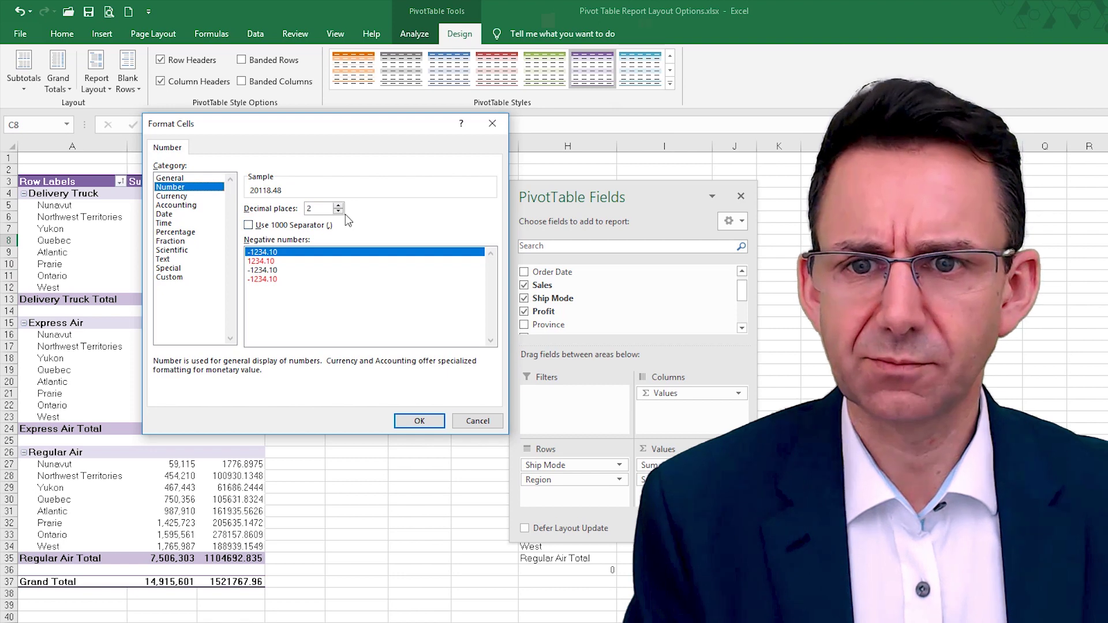
left_click(315, 226)
left_click(417, 421)
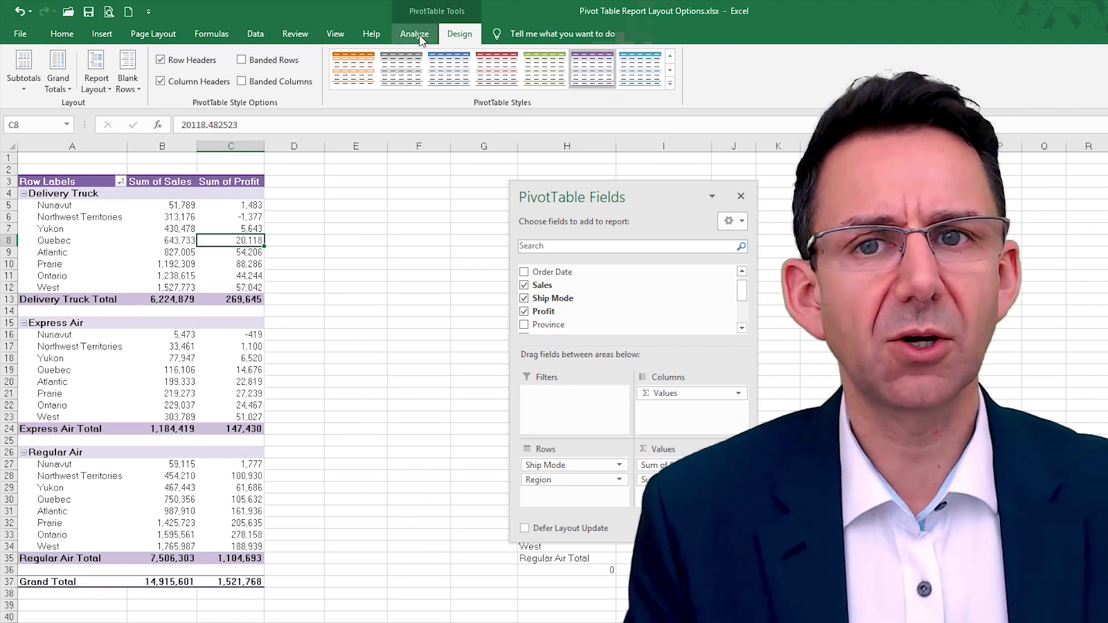
Toggle Field Headers off and on in Analyze, then drag Ship Mode from Rows to Columns
left_click(415, 35)
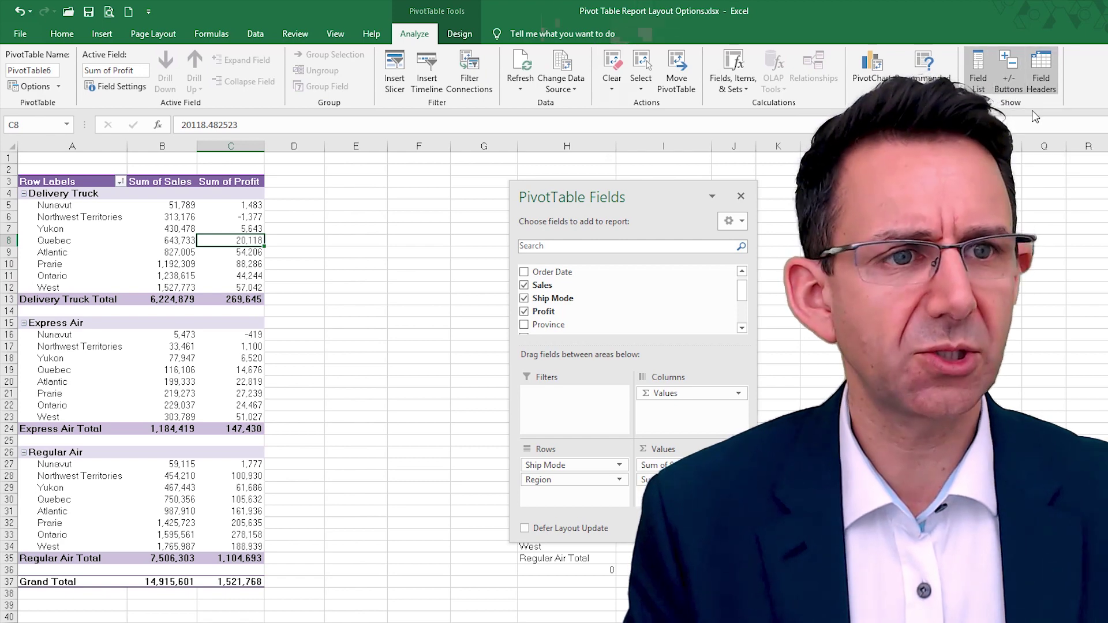
left_click(1044, 77)
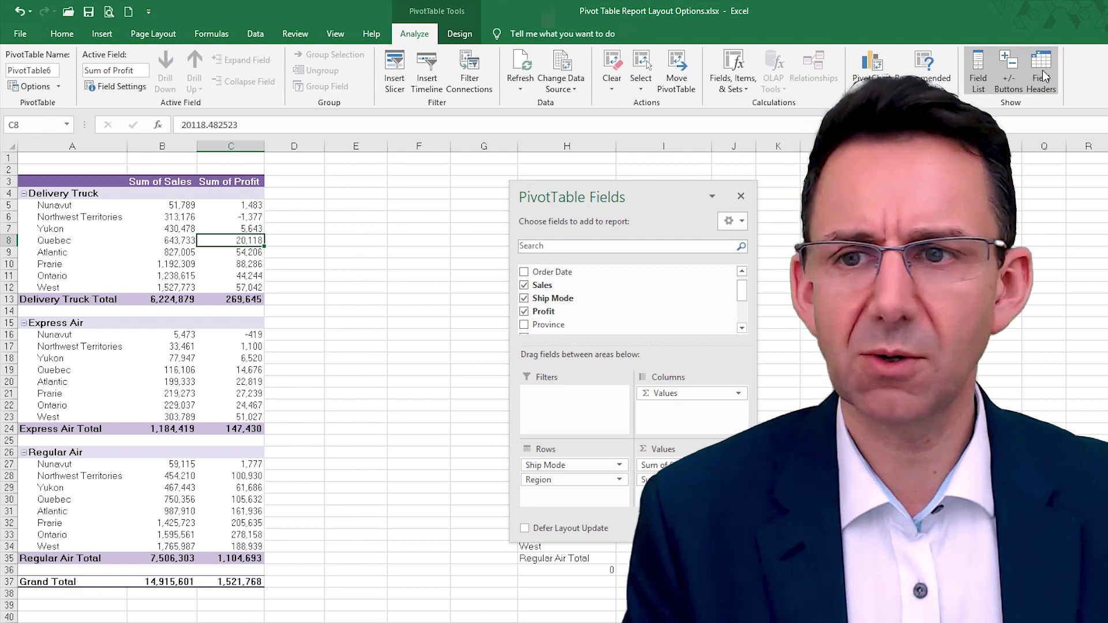
left_click(1045, 76)
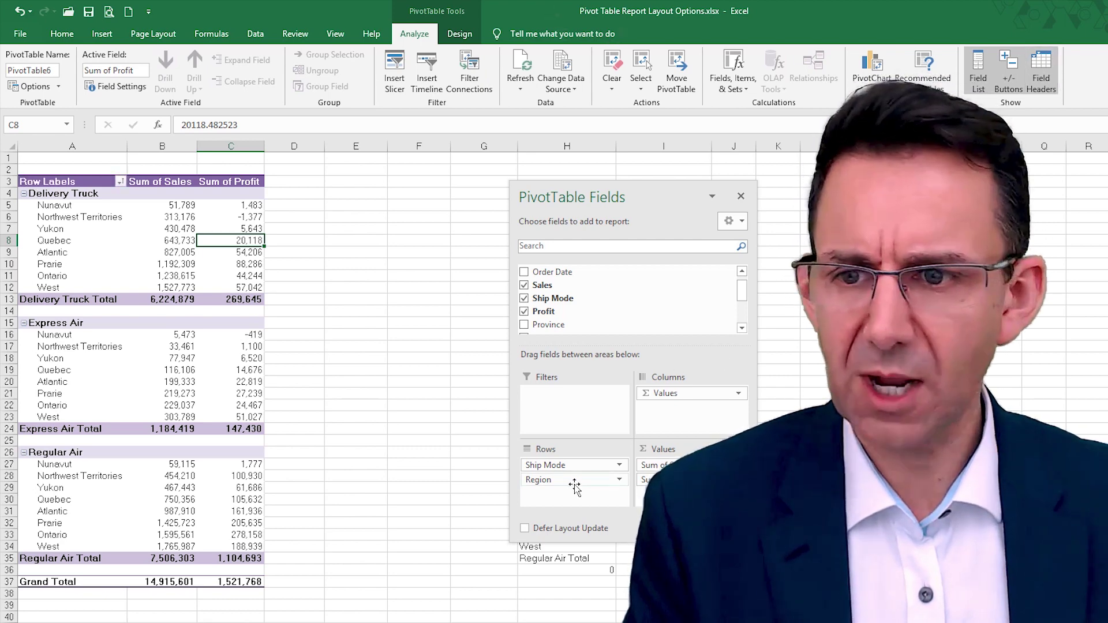
left_click_drag(570, 465, 678, 392)
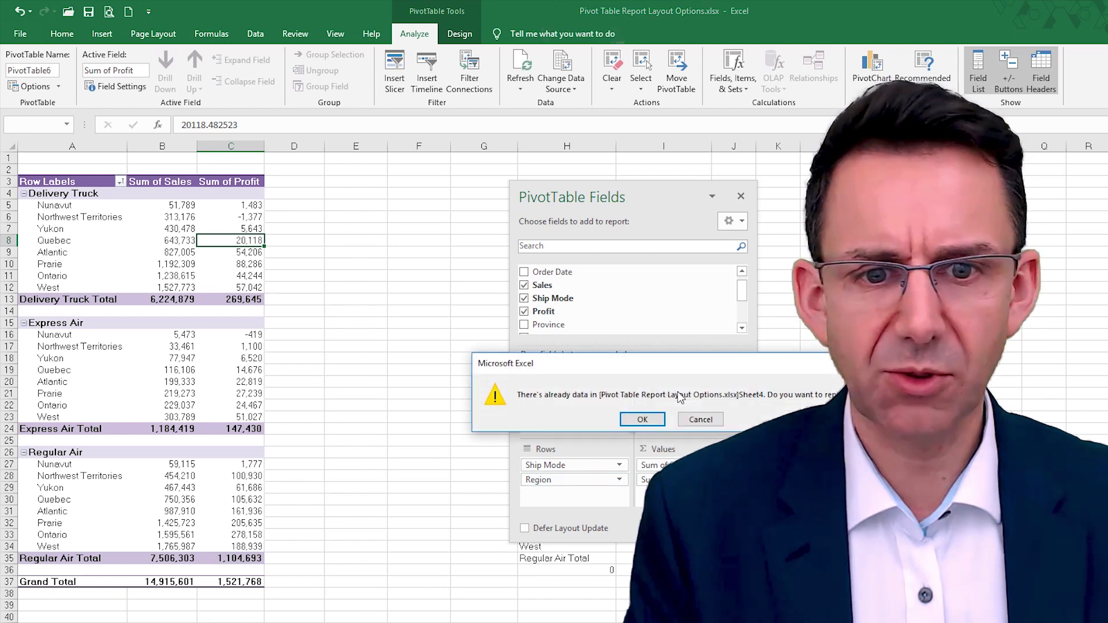
Confirm replacing the Sheet4 data, hide the field headers, and move the field list below the pivot
left_click(641, 419)
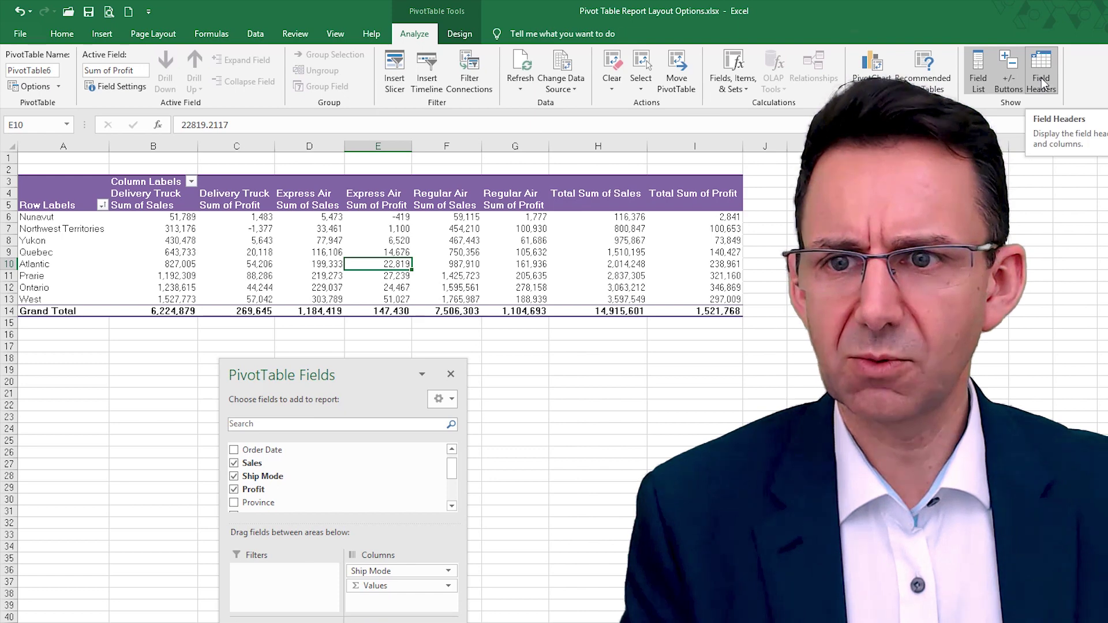
left_click(1041, 78)
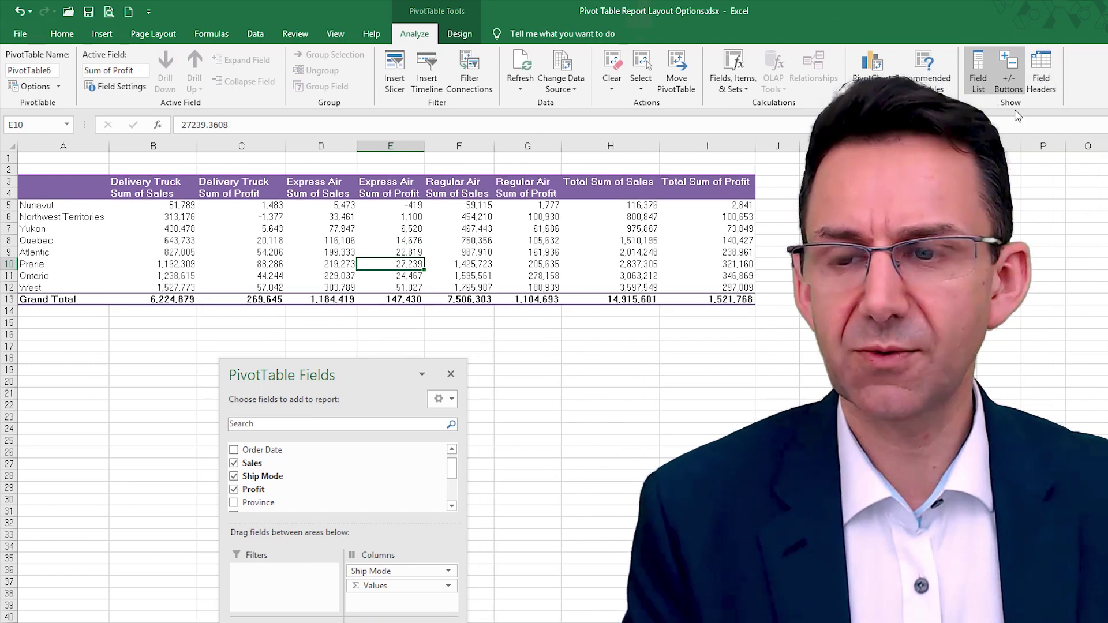
left_click(976, 81)
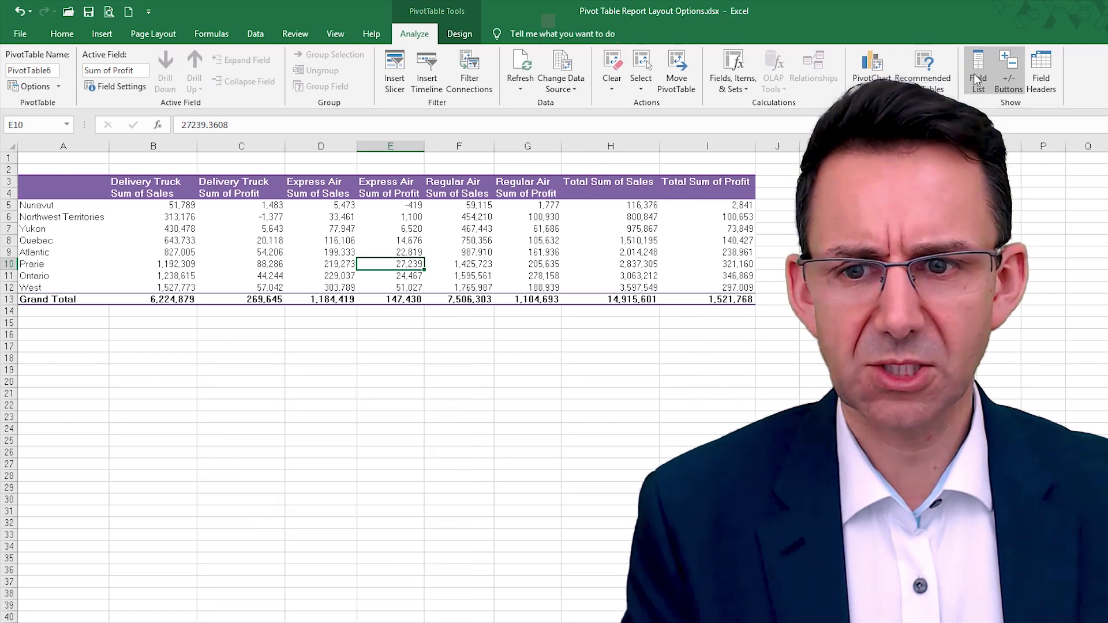
left_click(976, 81)
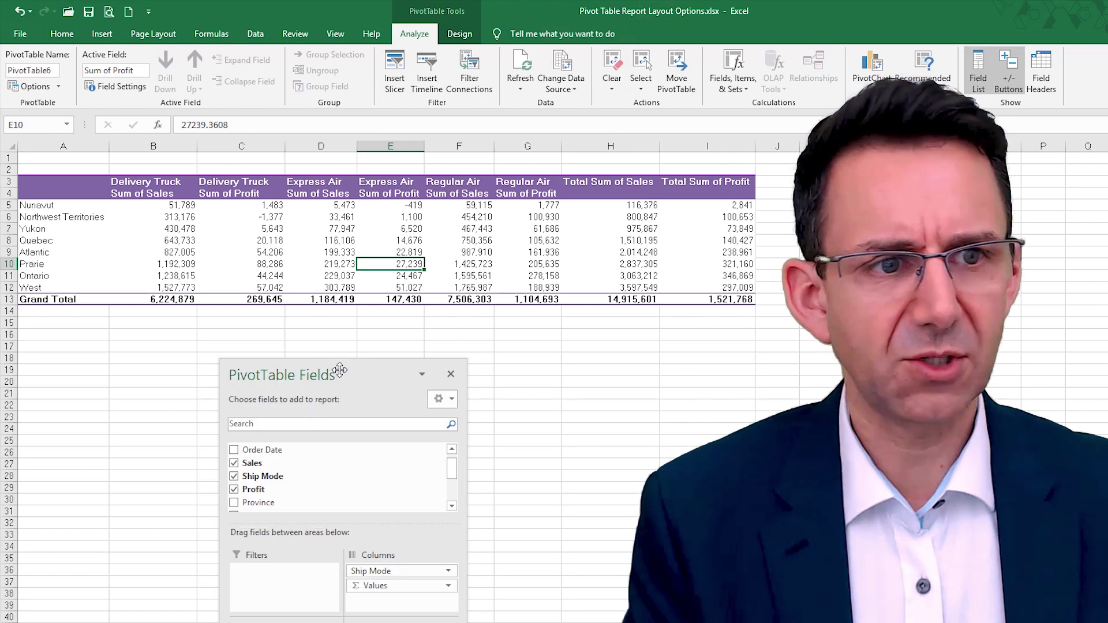
left_click_drag(334, 368, 247, 331)
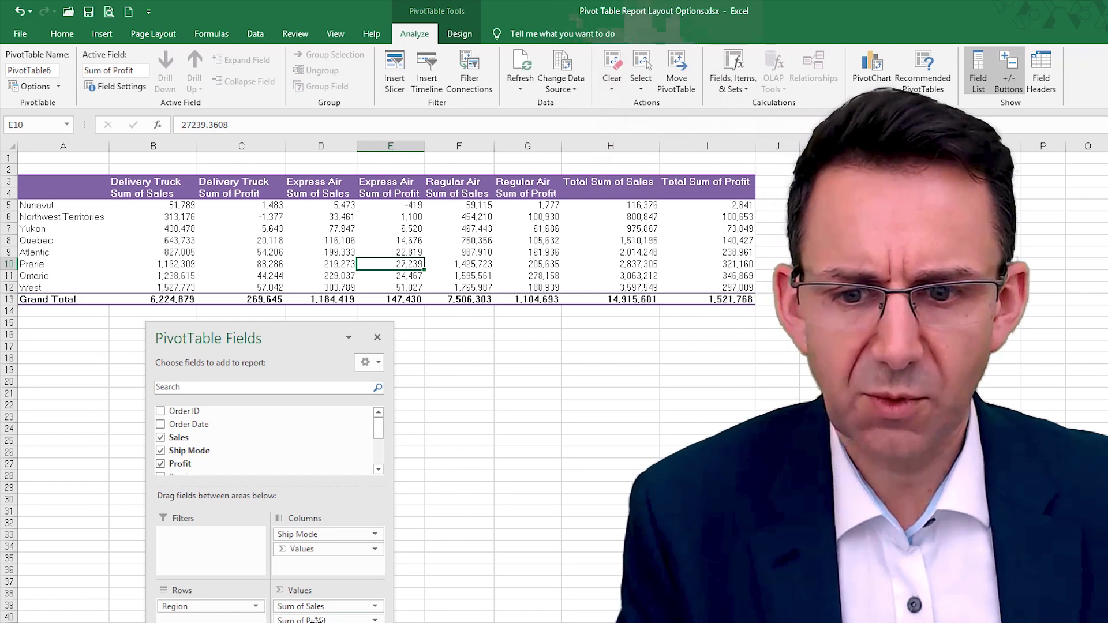
Remove Sum of Profit and move Ship Mode into Rows above Region, listing regions under each ship mode
left_click_drag(302, 620, 321, 448)
left_click_drag(272, 333, 554, 190)
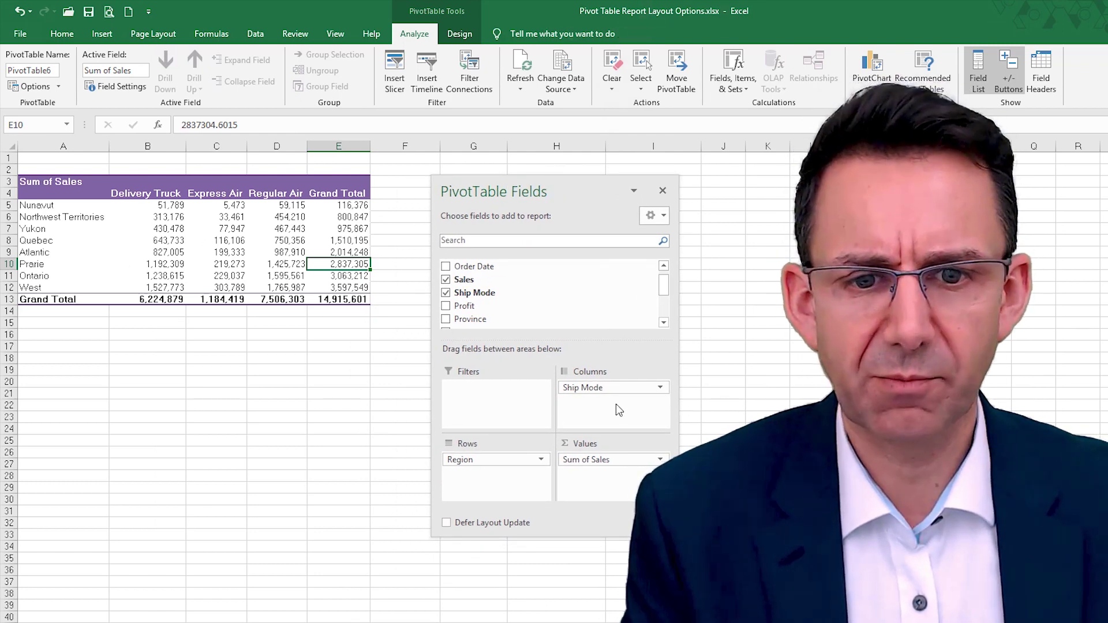
left_click_drag(598, 387, 492, 459)
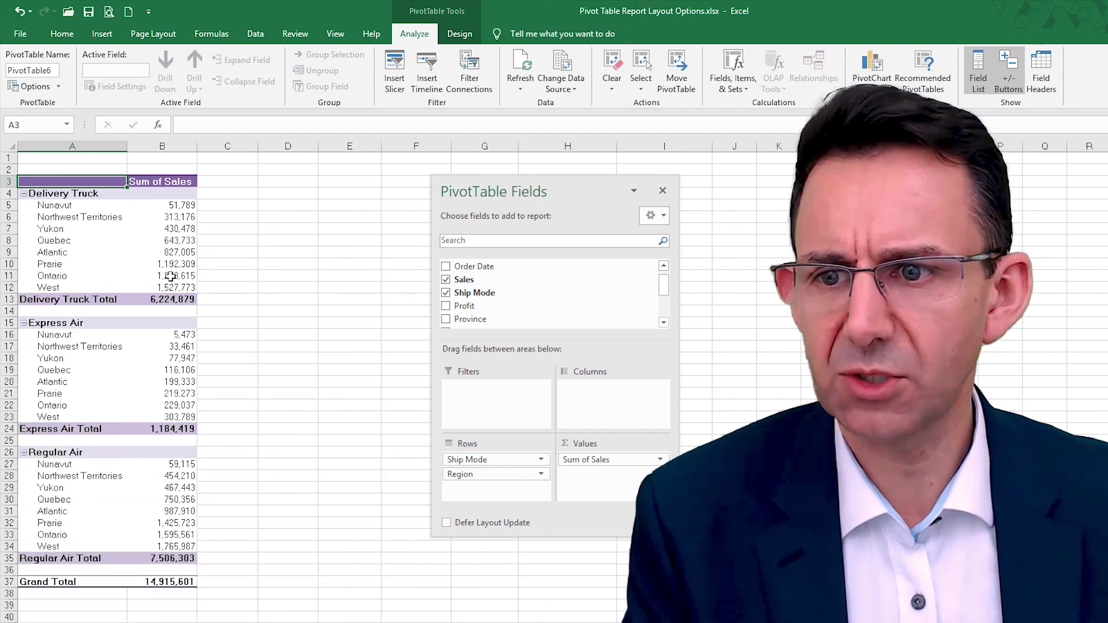
Collapse and expand the Express Air group, then hide the pivot's +/- buttons
left_click(24, 323)
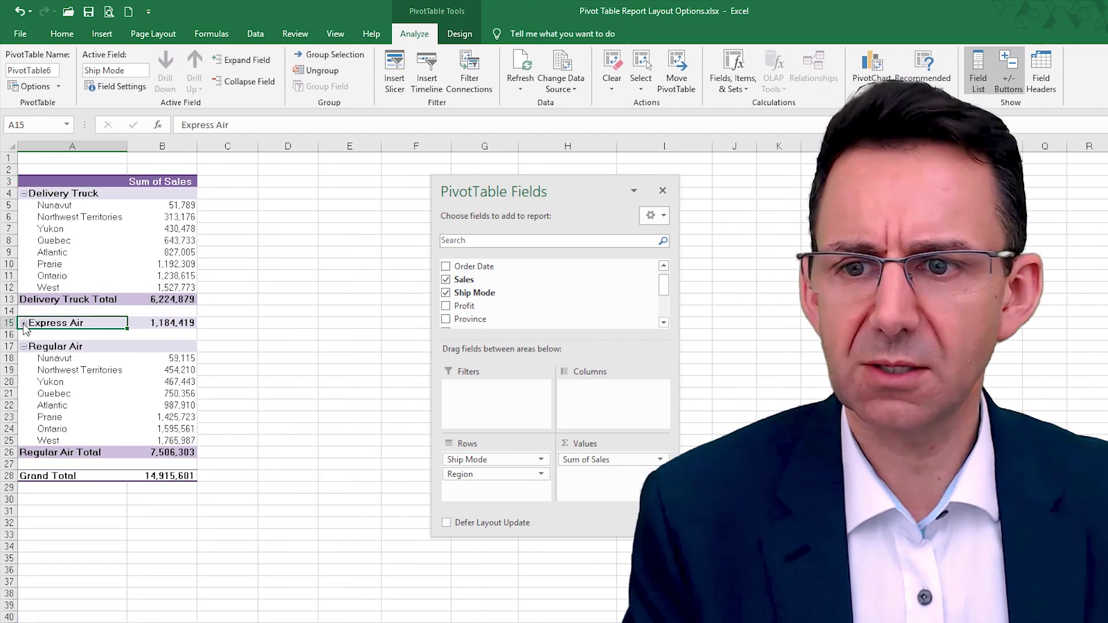
left_click(24, 324)
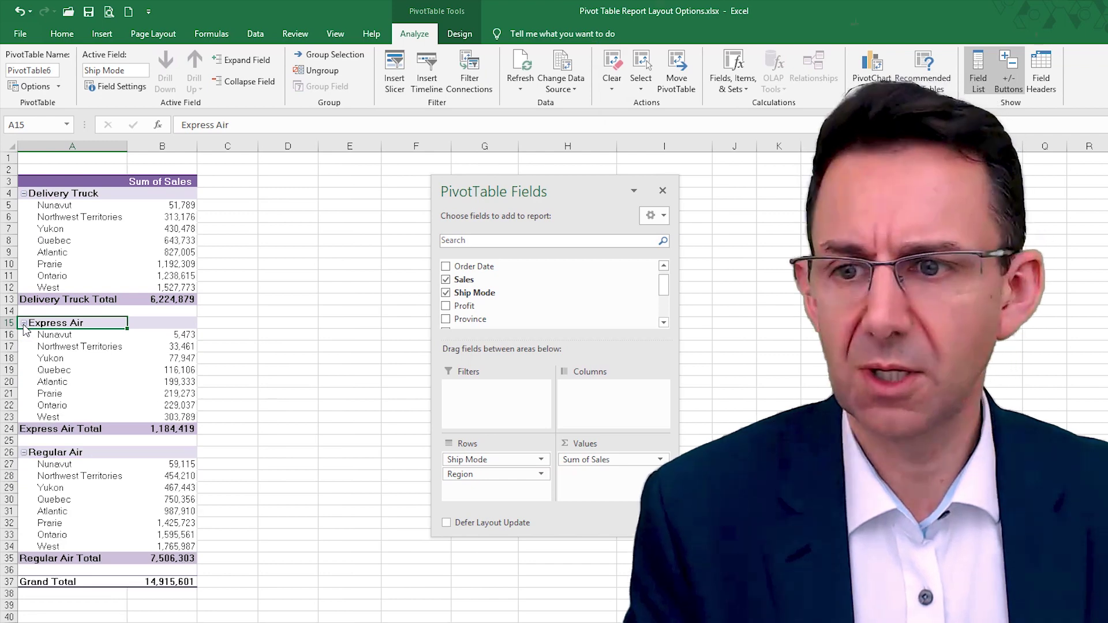
left_click(24, 323)
left_click(23, 324)
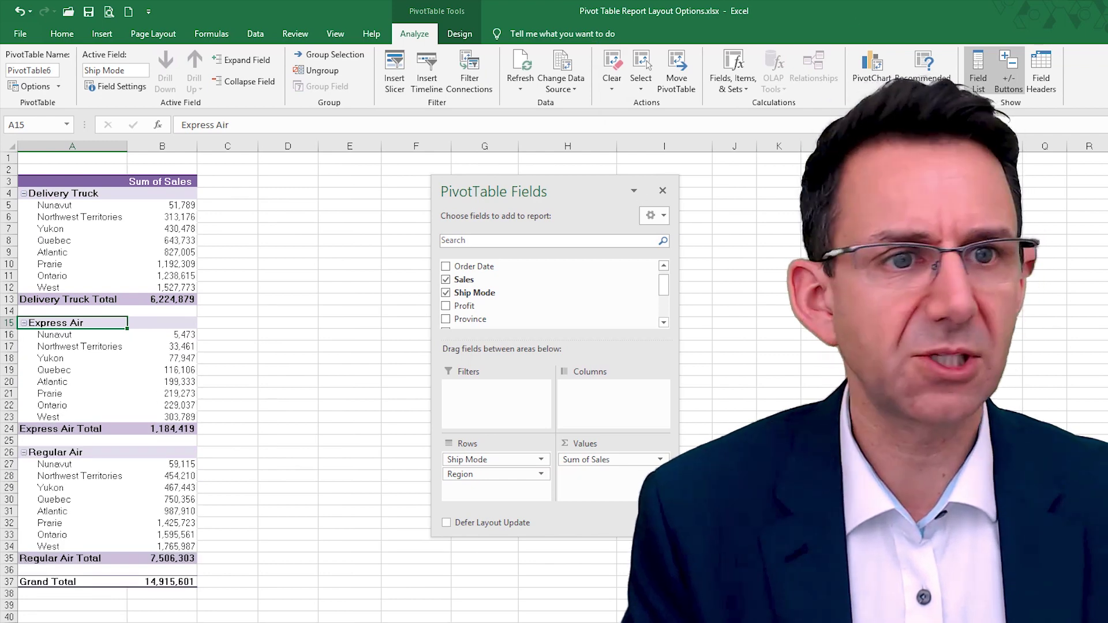
left_click(1008, 84)
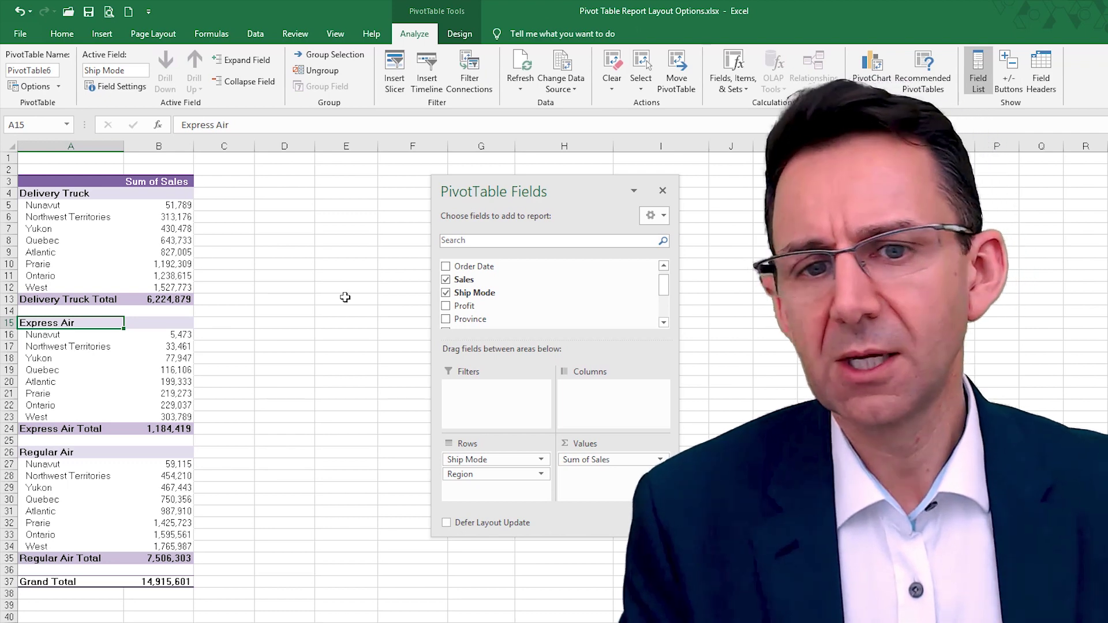
Add Profit back to Values and format it as Number with 0 decimals and a 1000 separator
left_click_drag(508, 306, 622, 482)
right_click(229, 217)
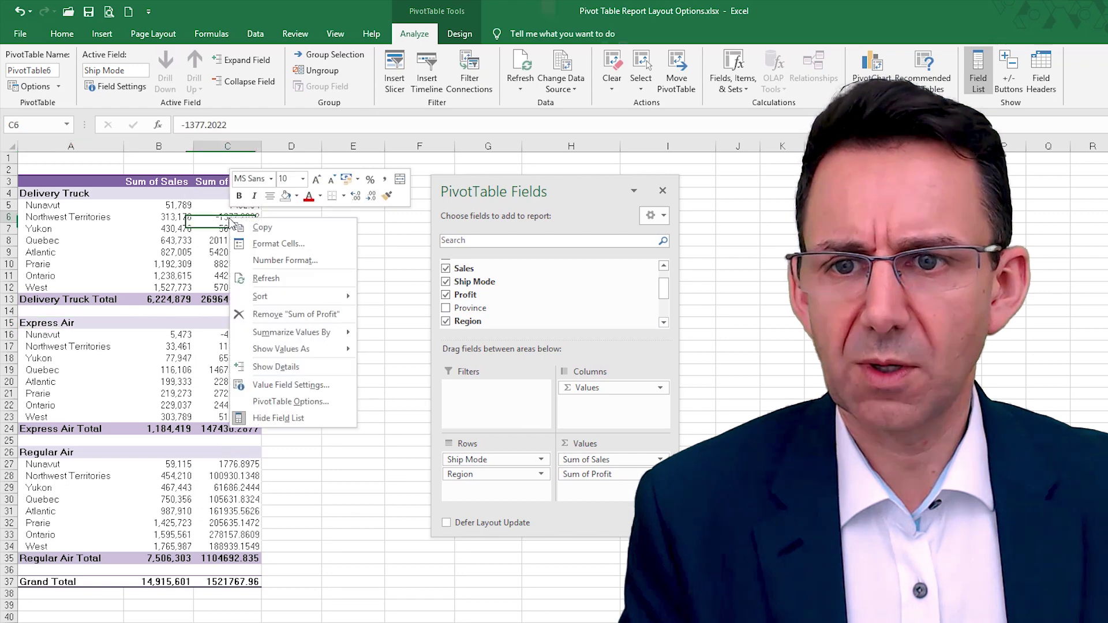
left_click(271, 261)
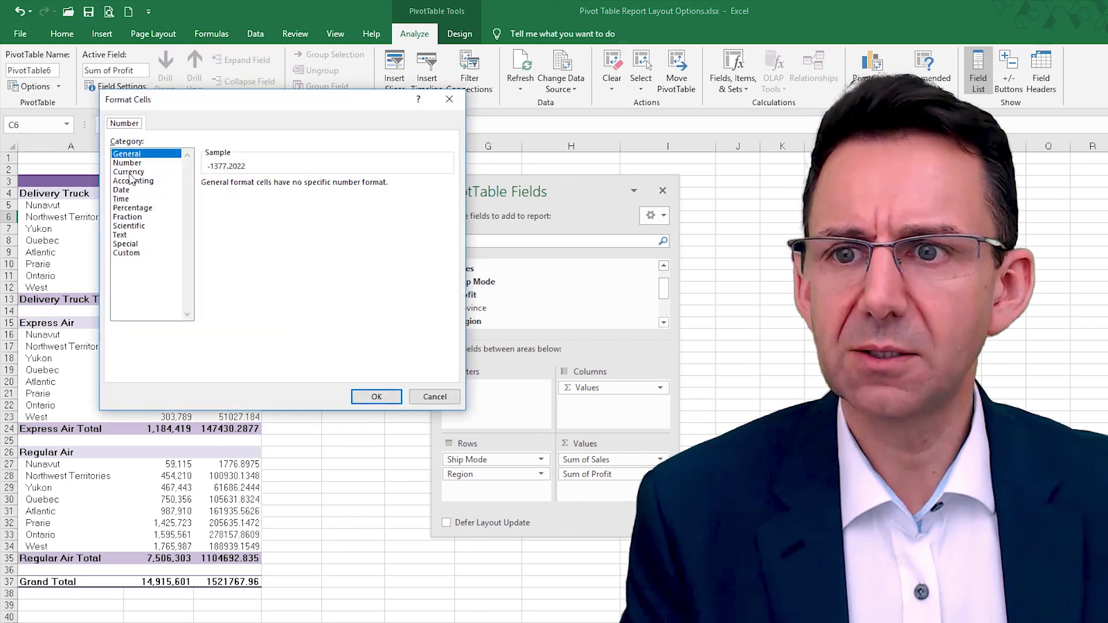
left_click(128, 163)
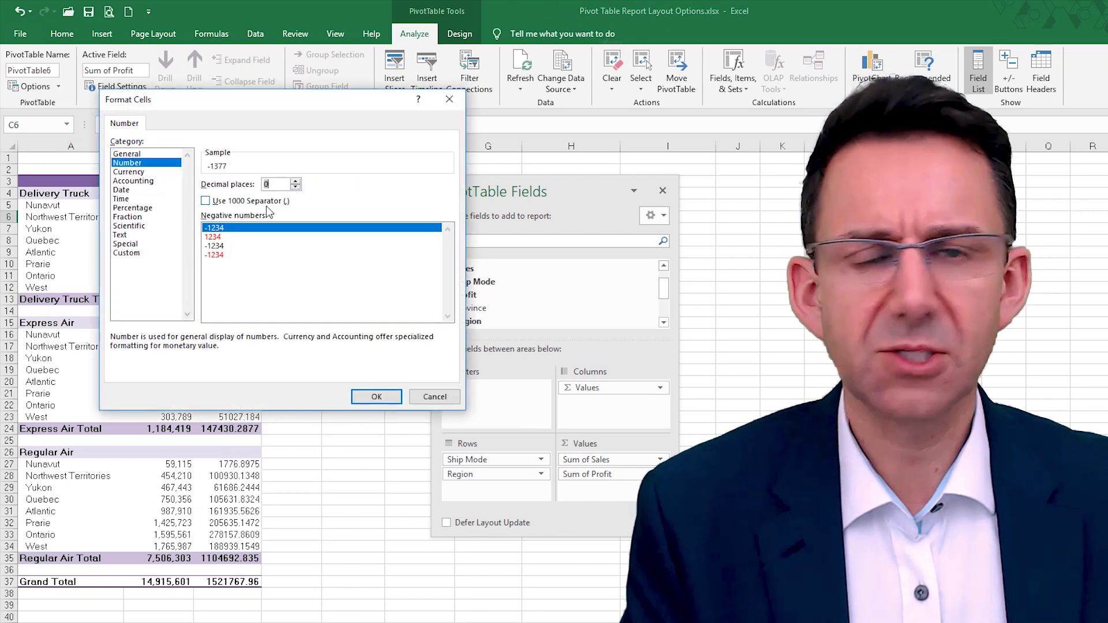
left_click(266, 204)
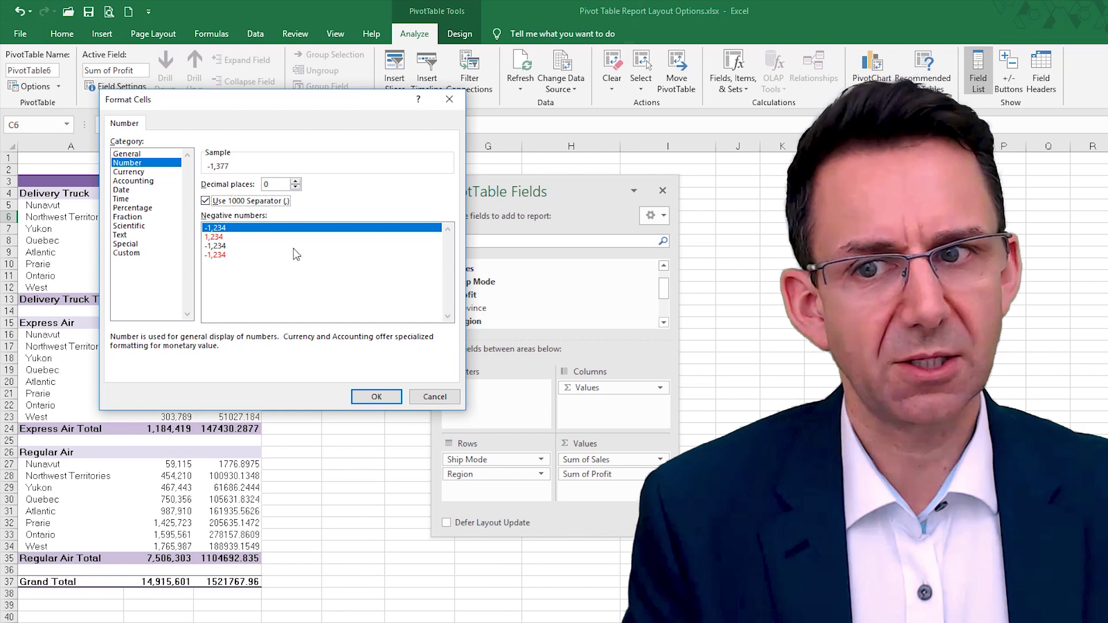
left_click(384, 399)
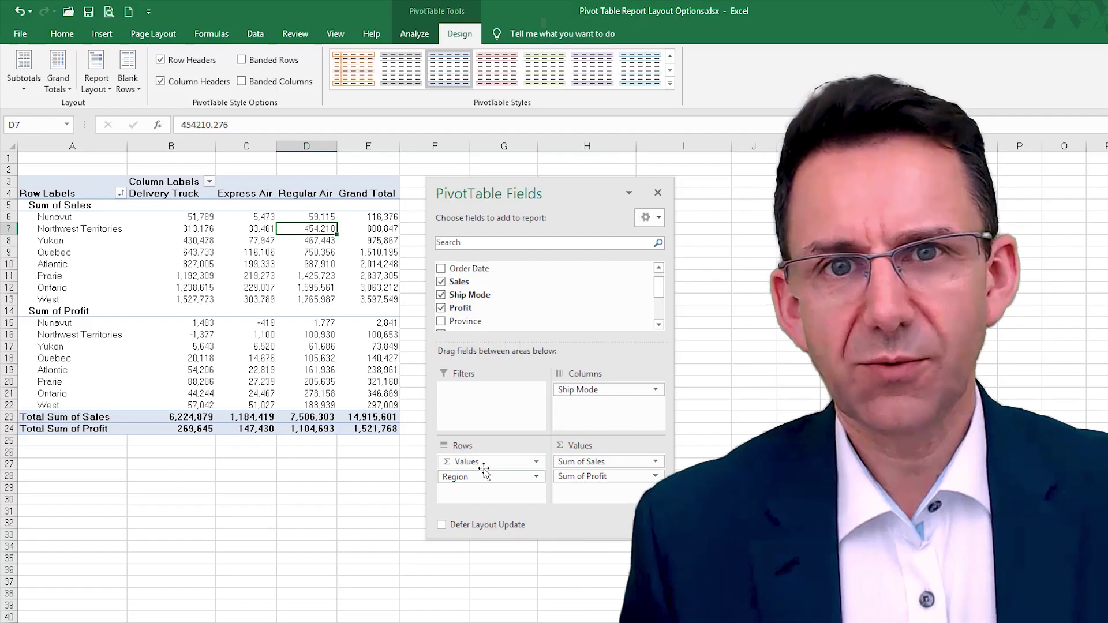
Move the value fields to columns and group the rows by Region, then Ship Mode
left_click_drag(461, 461, 600, 407)
left_click_drag(600, 390, 486, 460)
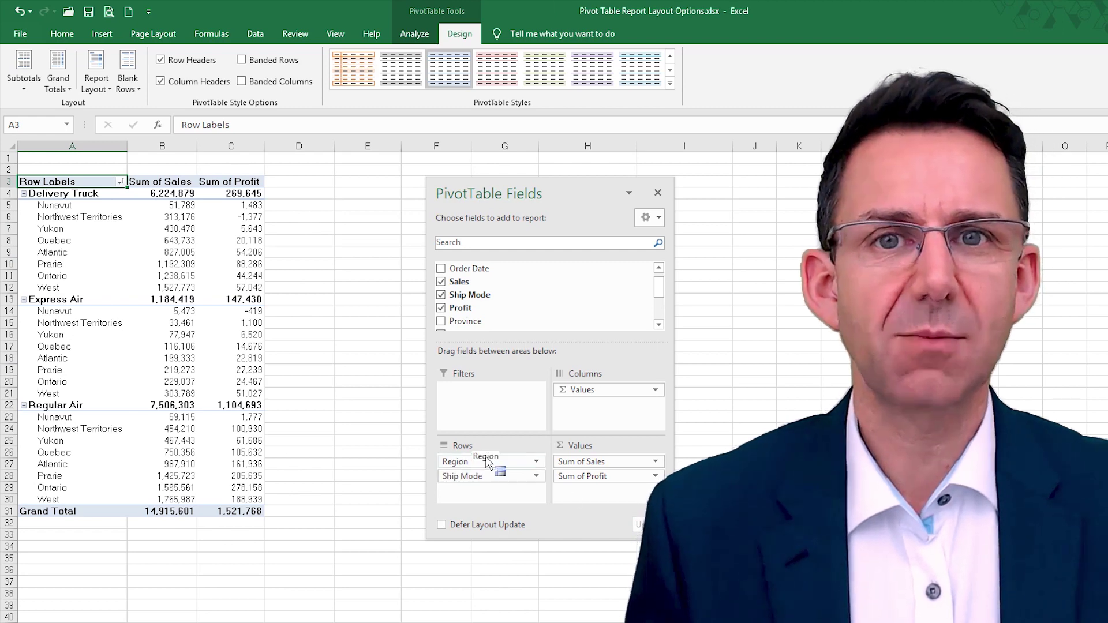
left_click_drag(480, 477, 487, 462)
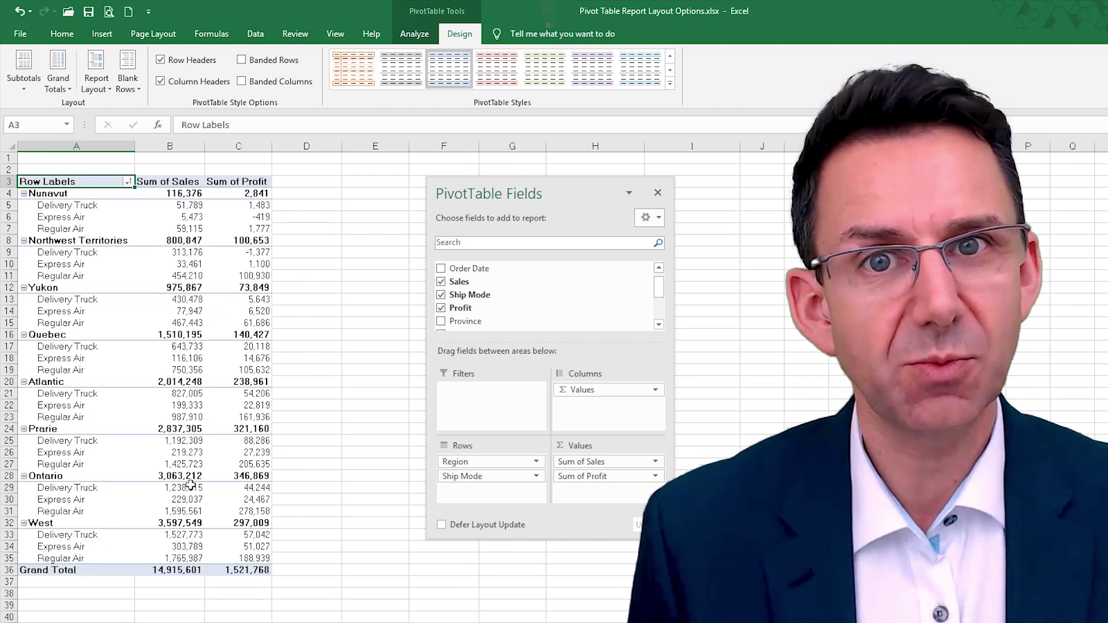
Try turning subtotals off, then show subtotals at the bottom of each group
left_click(24, 66)
left_click(169, 194)
left_click(24, 66)
left_click(86, 109)
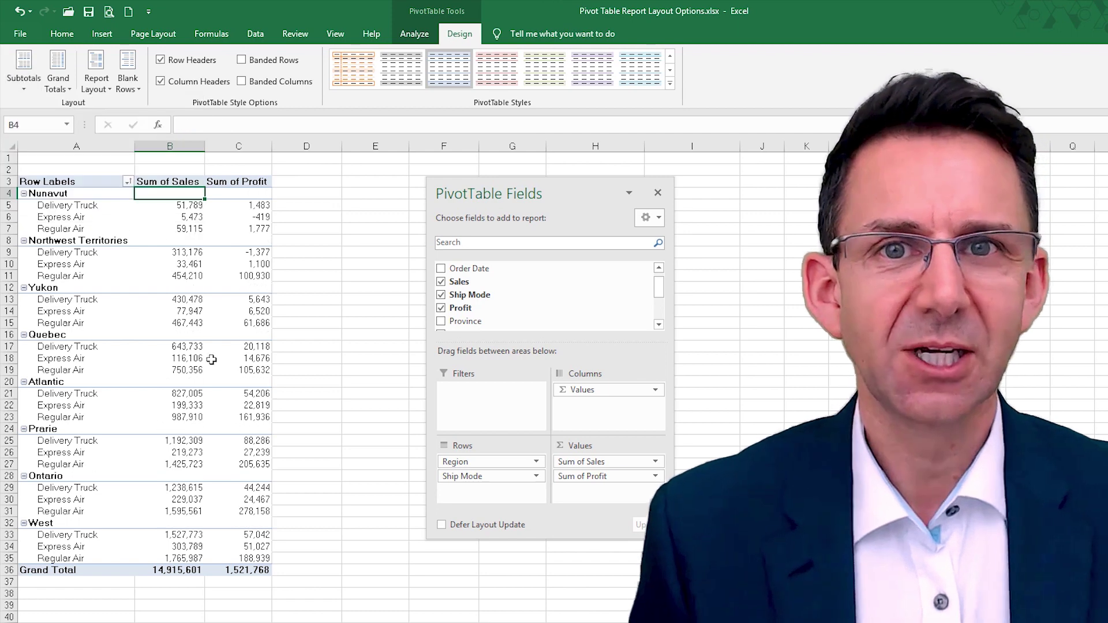
left_click(23, 66)
left_click(104, 142)
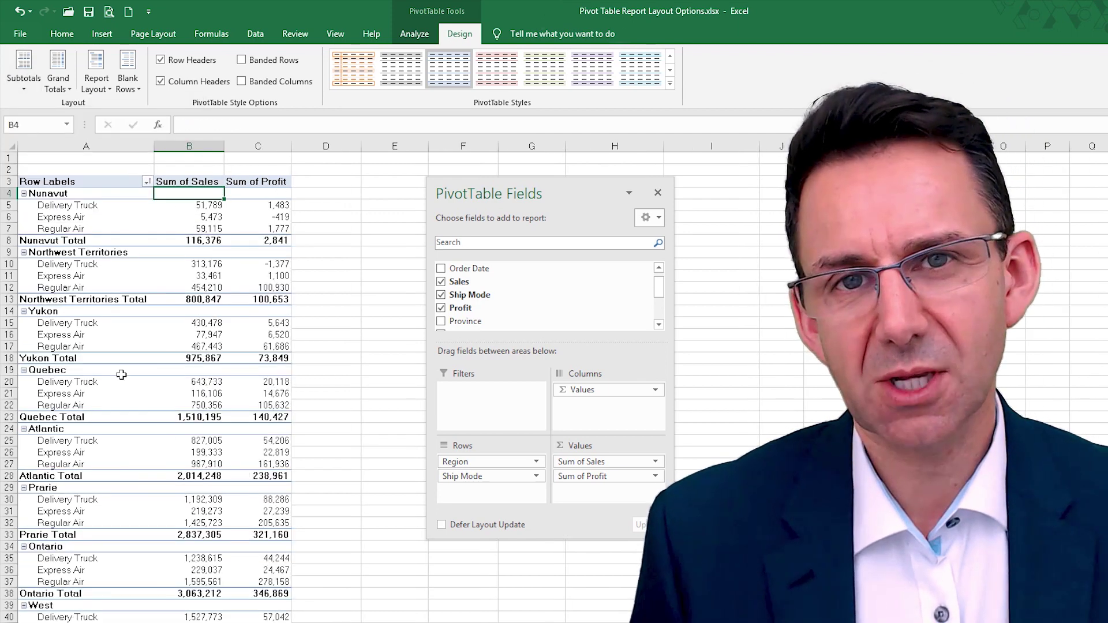
Insert a blank line after each region and select the Northwest Territories Total row
left_click(127, 81)
left_click(199, 114)
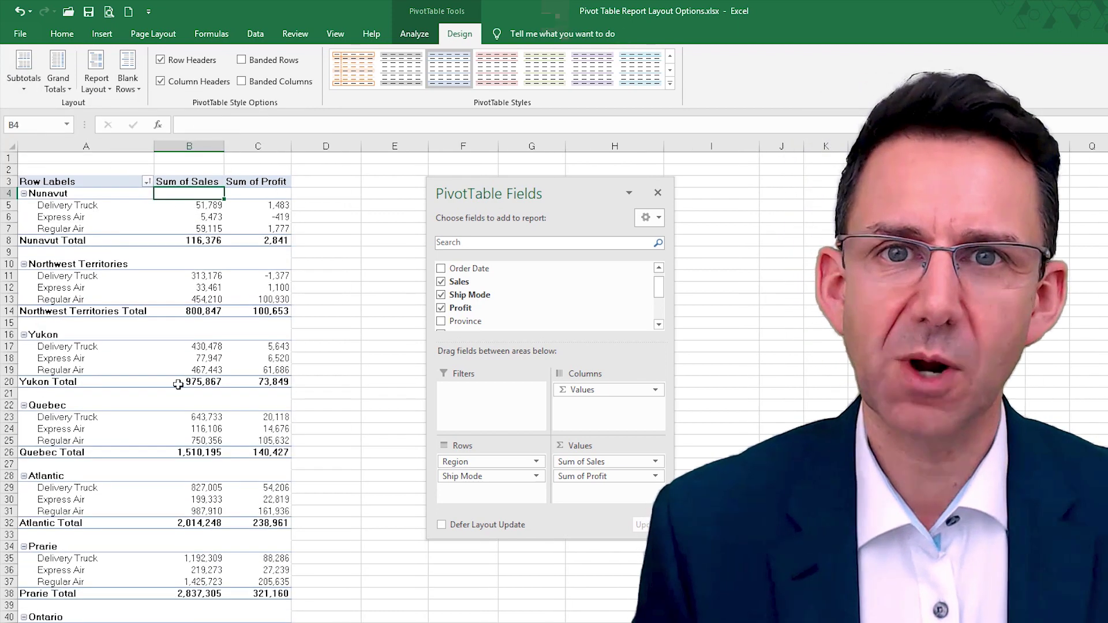
left_click(114, 265)
key("ctrl+Down")
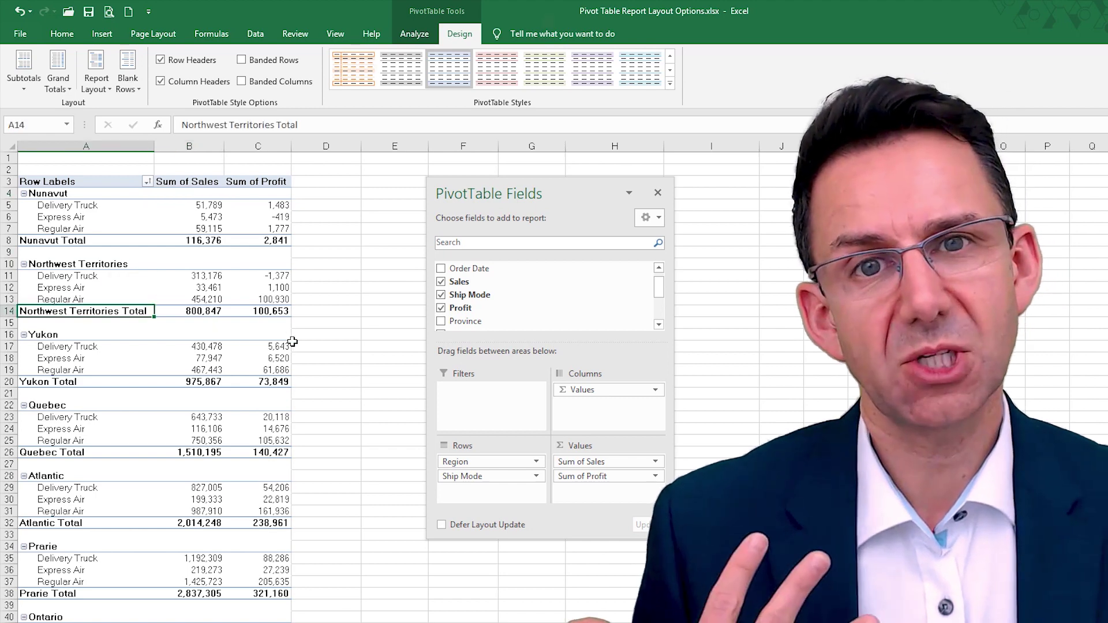
Regroup rows by Ship Mode, then Region, and show grand totals for columns only
left_click(58, 72)
left_click(112, 205)
left_click(58, 72)
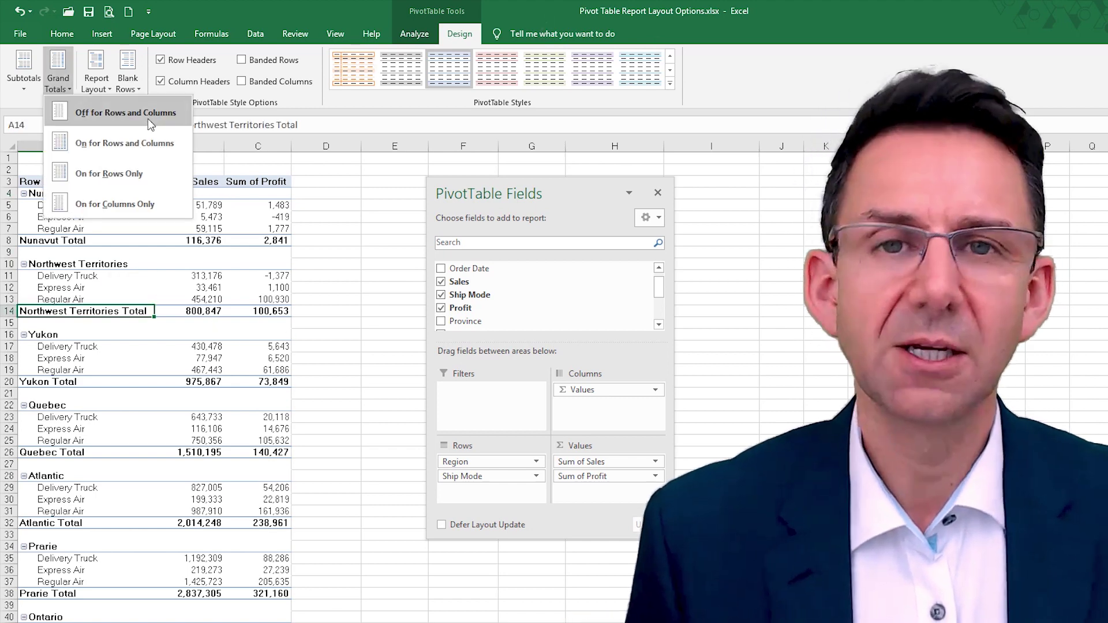
left_click_drag(479, 476, 492, 460)
left_click(57, 81)
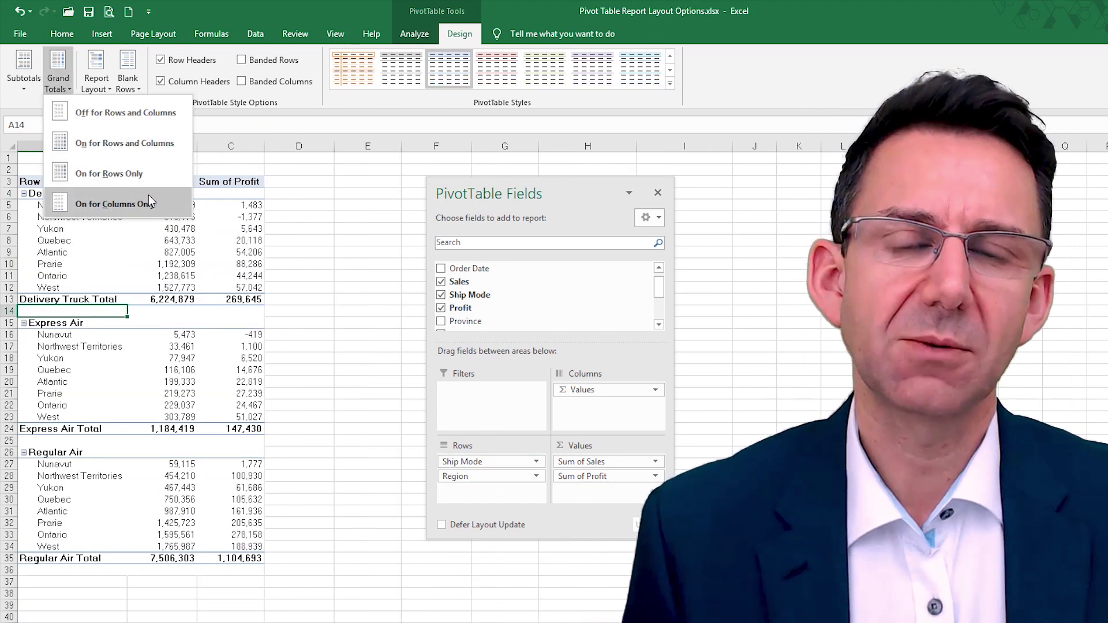
left_click(148, 202)
left_click(57, 81)
left_click(110, 204)
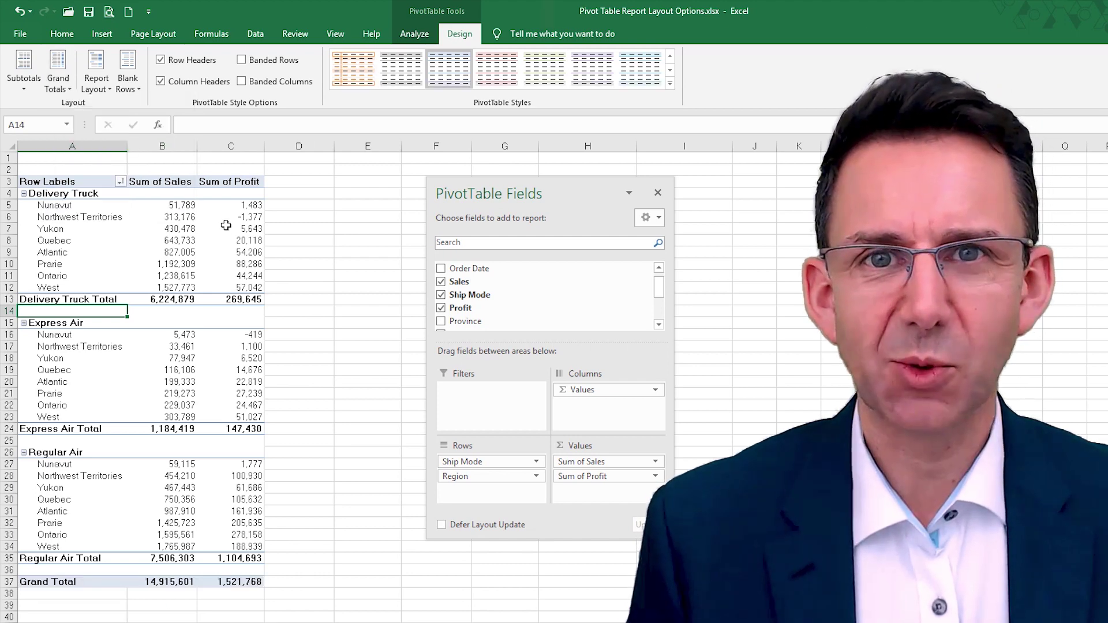
Spread ship modes across columns and try each grand-total option, ending with rows and columns
left_click_drag(470, 295, 488, 457)
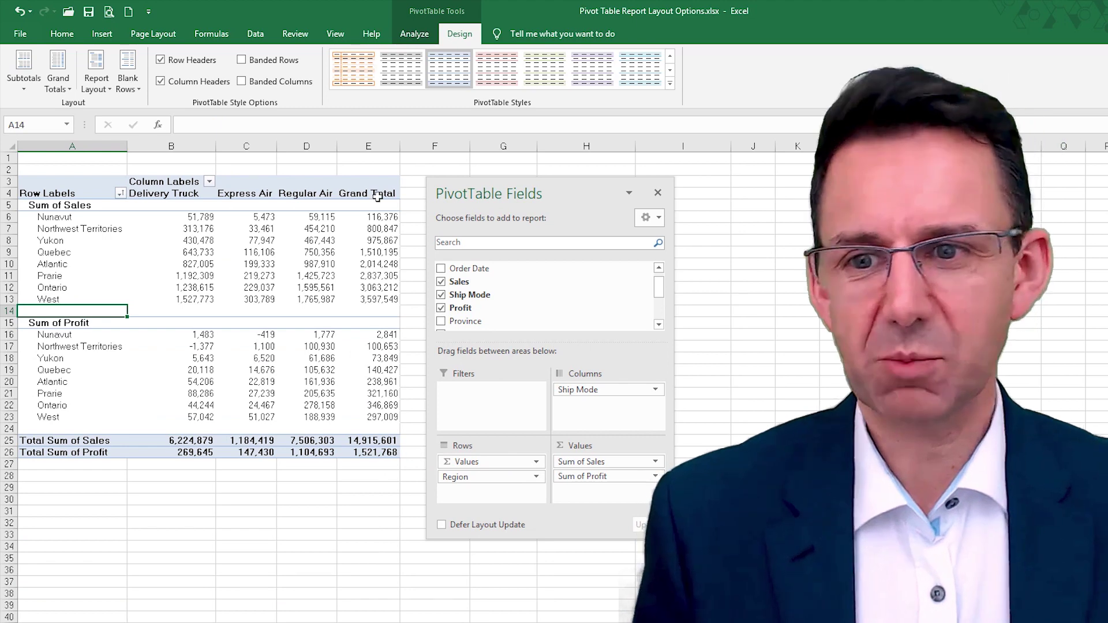
left_click(57, 81)
left_click(115, 204)
left_click(57, 80)
left_click(109, 173)
left_click(58, 81)
left_click(124, 143)
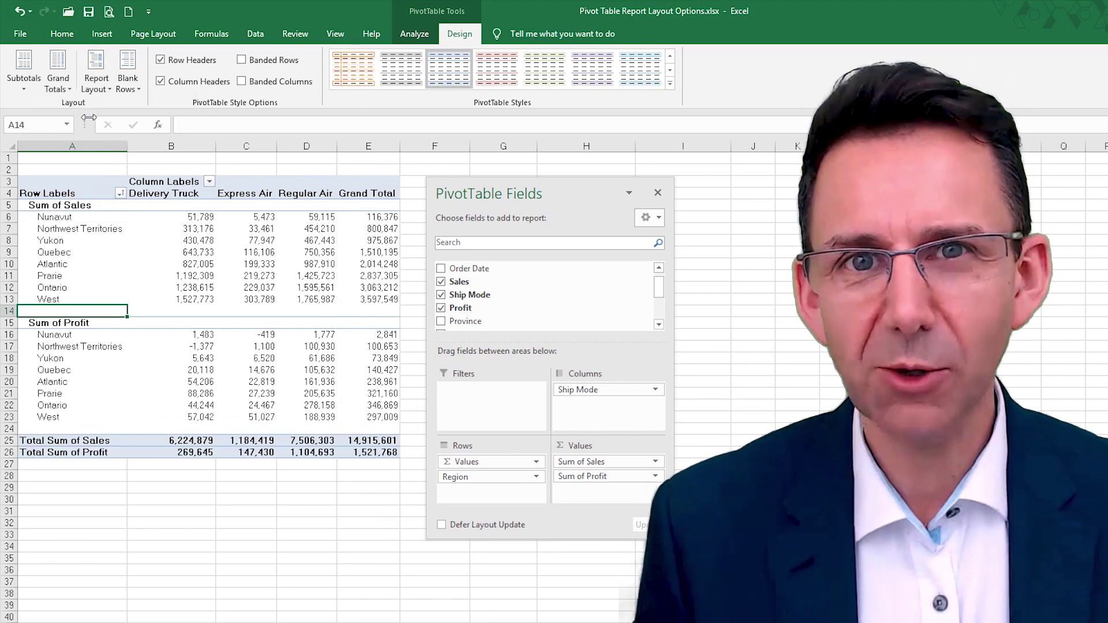
Switch the report to outline form, place Region ahead of the values, and repeat all item labels
left_click(96, 80)
left_click(152, 143)
left_click(95, 80)
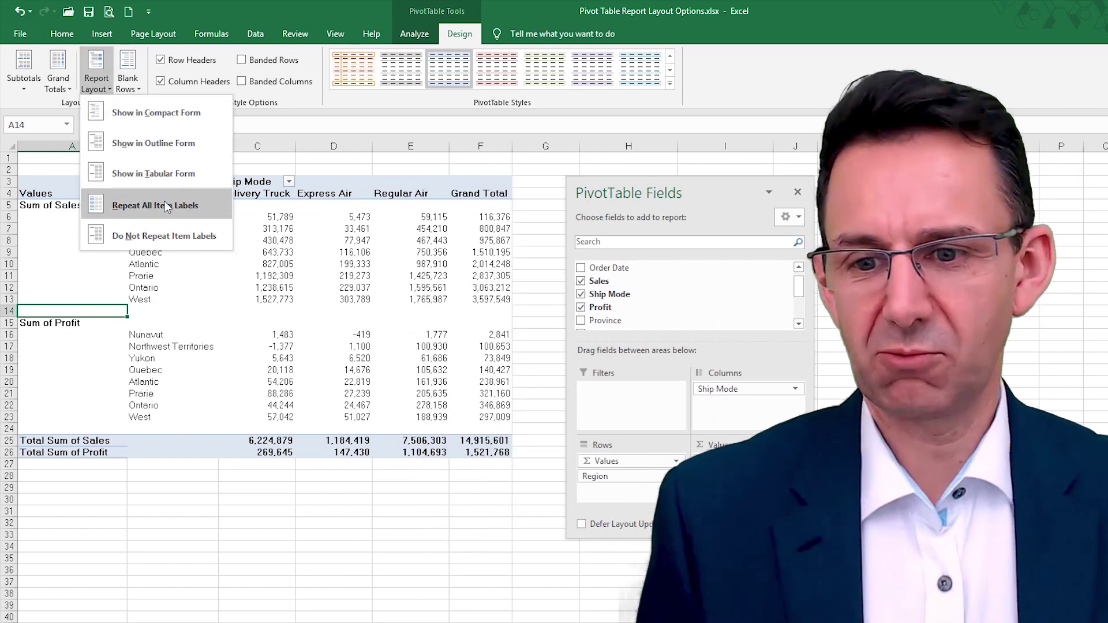
left_click(156, 205)
left_click(96, 80)
left_click(164, 235)
left_click_drag(594, 476, 600, 459)
left_click(96, 81)
left_click(155, 209)
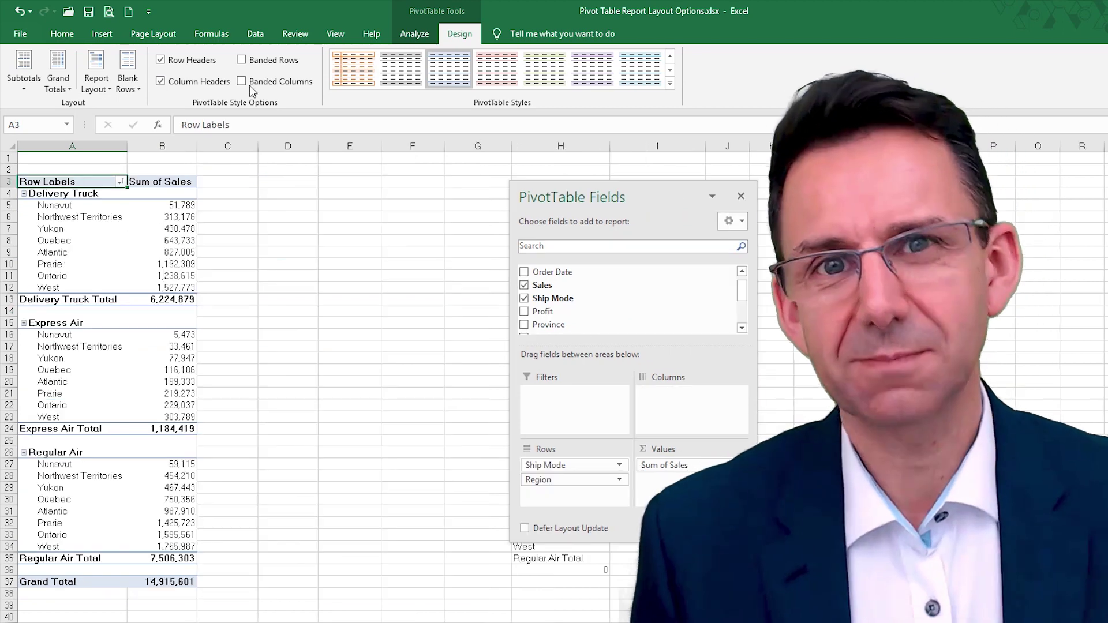
Turn on banded rows and columns and add Profit beside Sales as columns
left_click(241, 60)
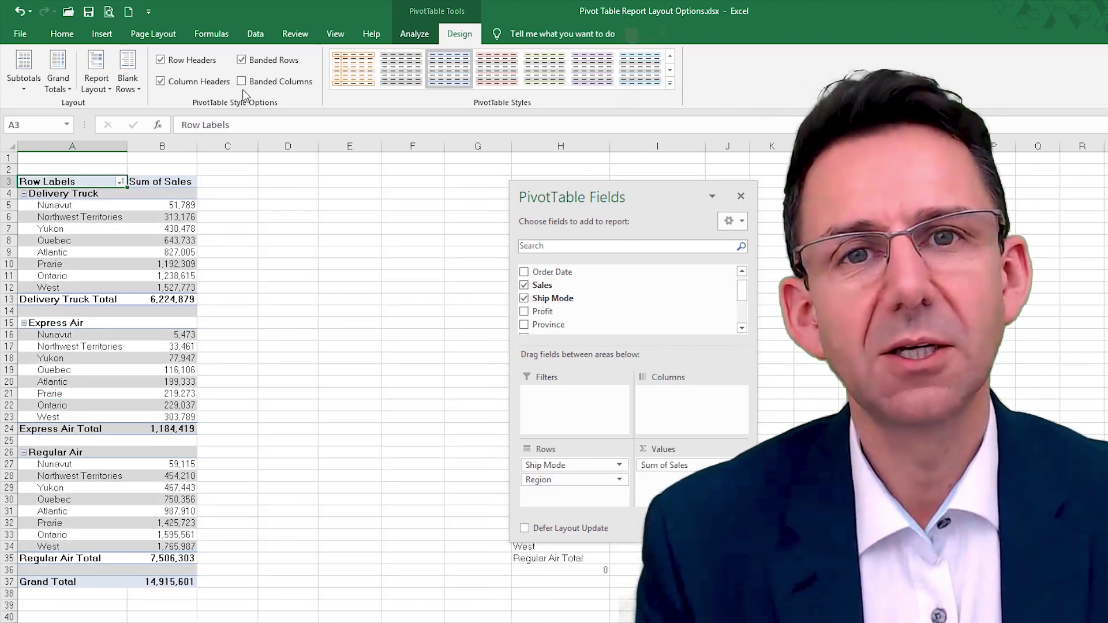
left_click(242, 80)
left_click(524, 311)
left_click_drag(539, 460, 693, 394)
Remove the row and column banding and apply the light purple PivotTable style
left_click(241, 81)
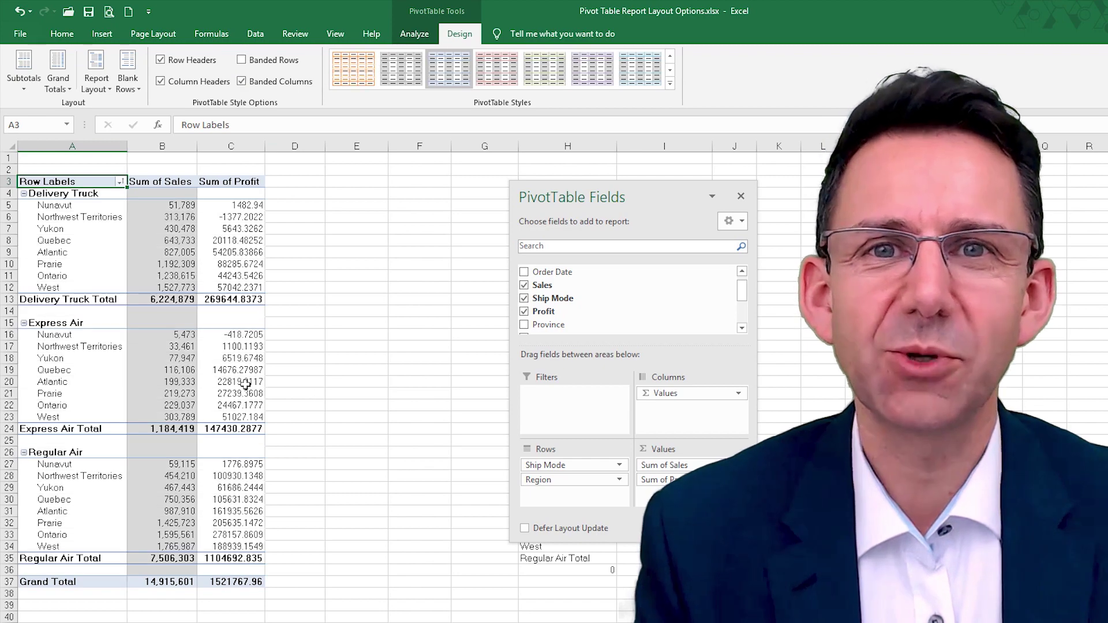
left_click(242, 60)
left_click(670, 83)
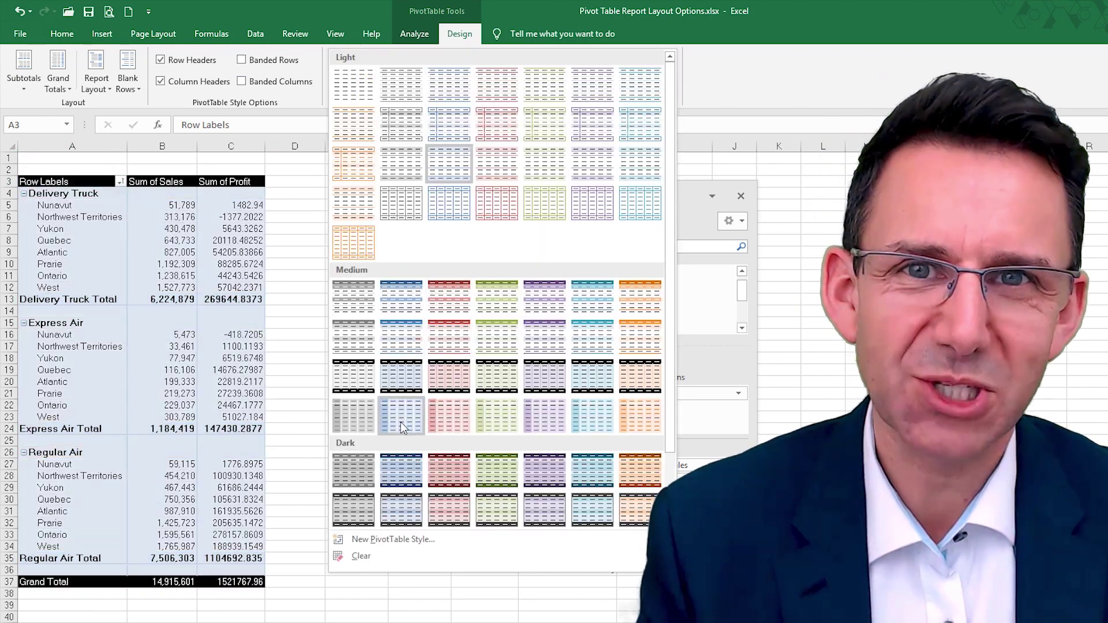
left_click(592, 164)
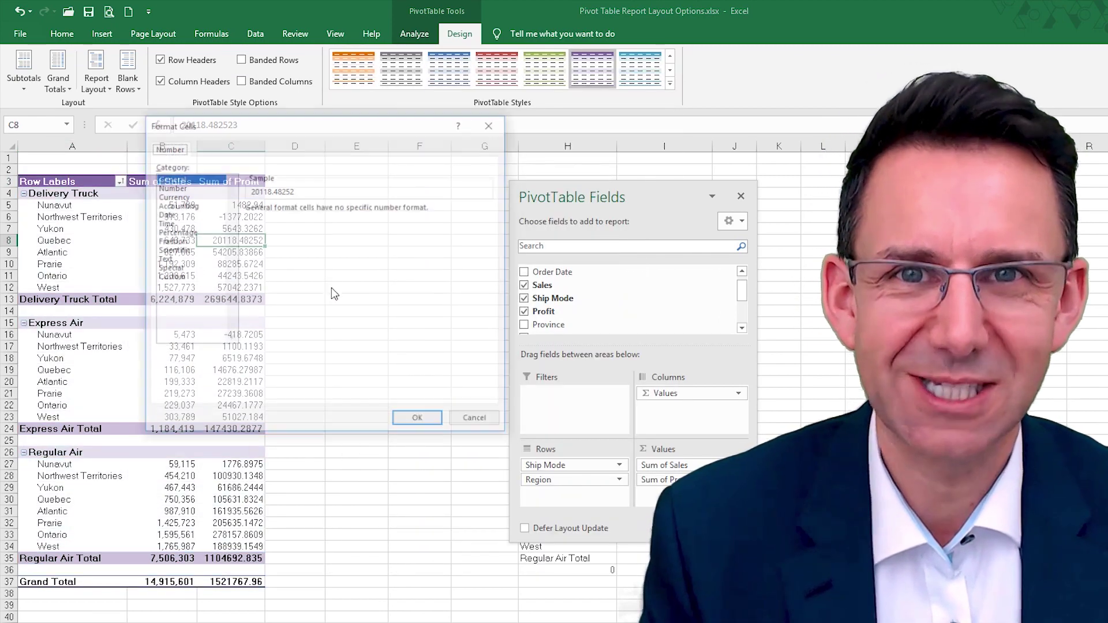